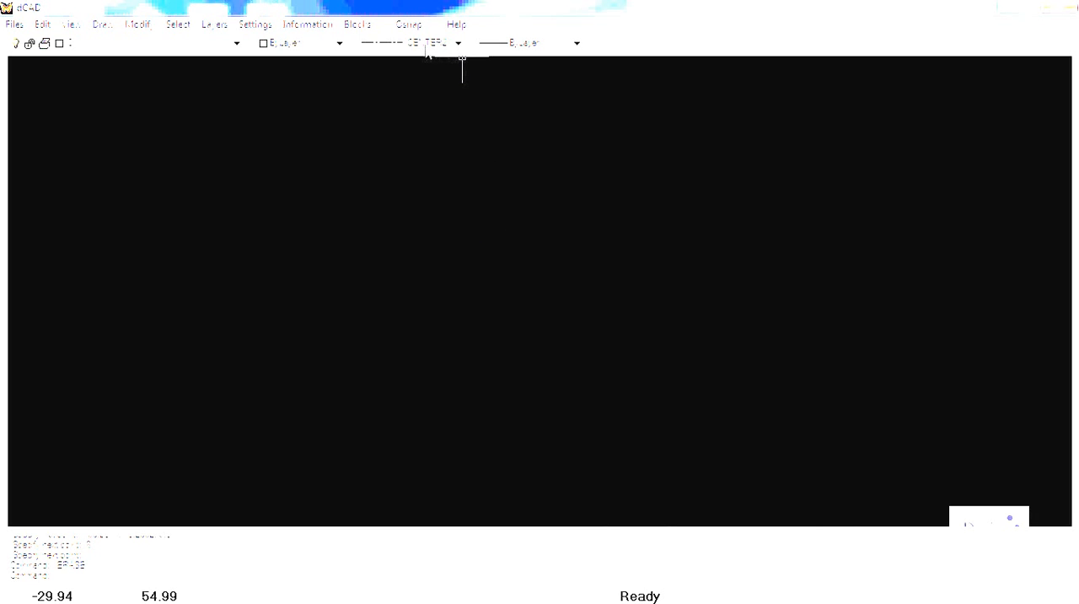
pyautogui.click(459, 44)
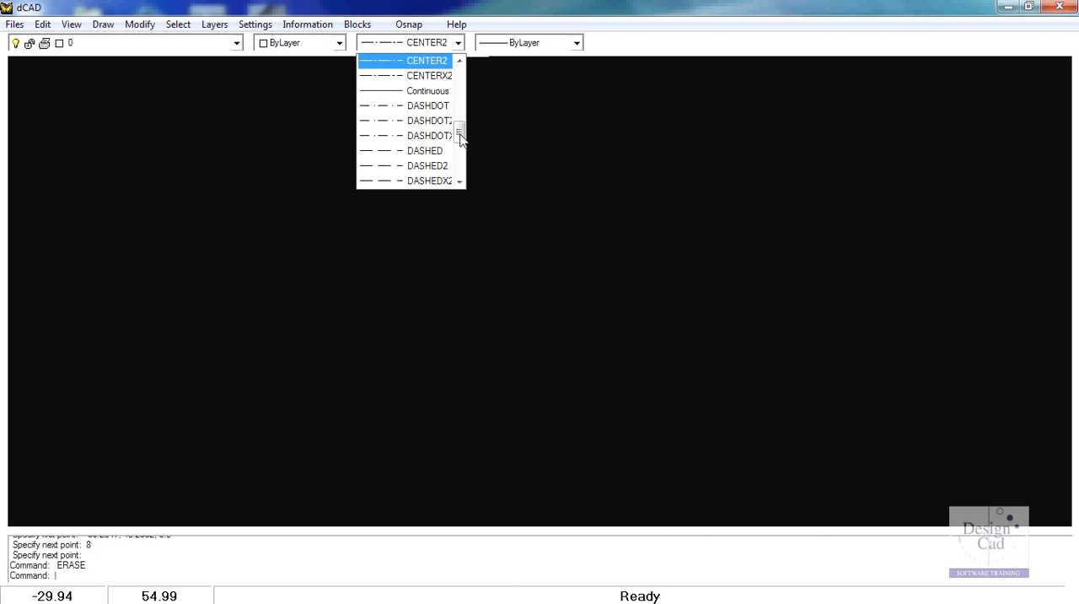
pyautogui.moveTo(461, 137); pyautogui.dragTo(462, 156)
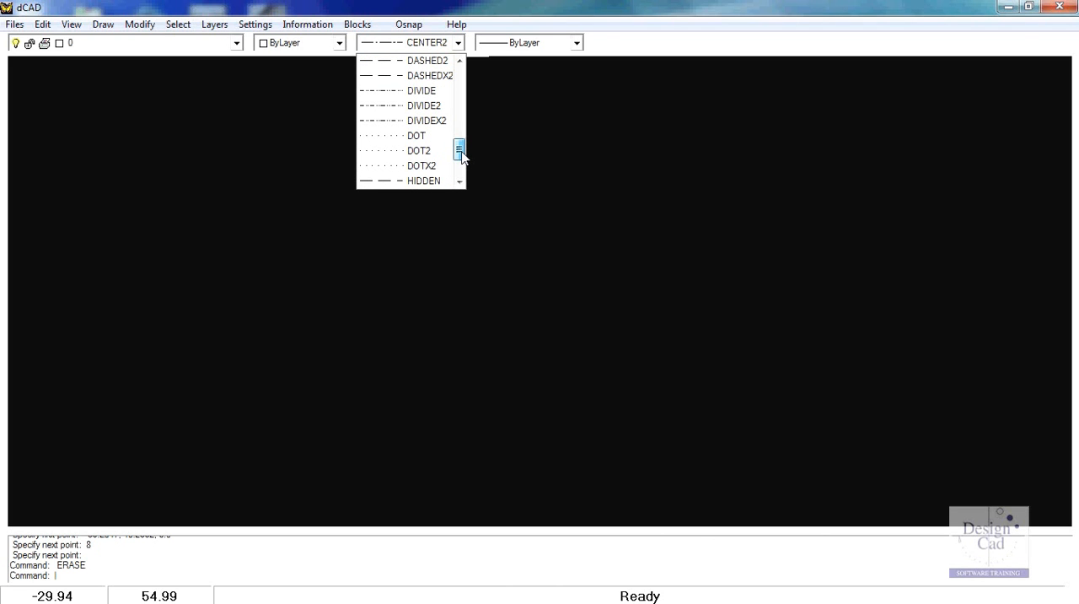
pyautogui.moveTo(462, 156); pyautogui.dragTo(464, 140)
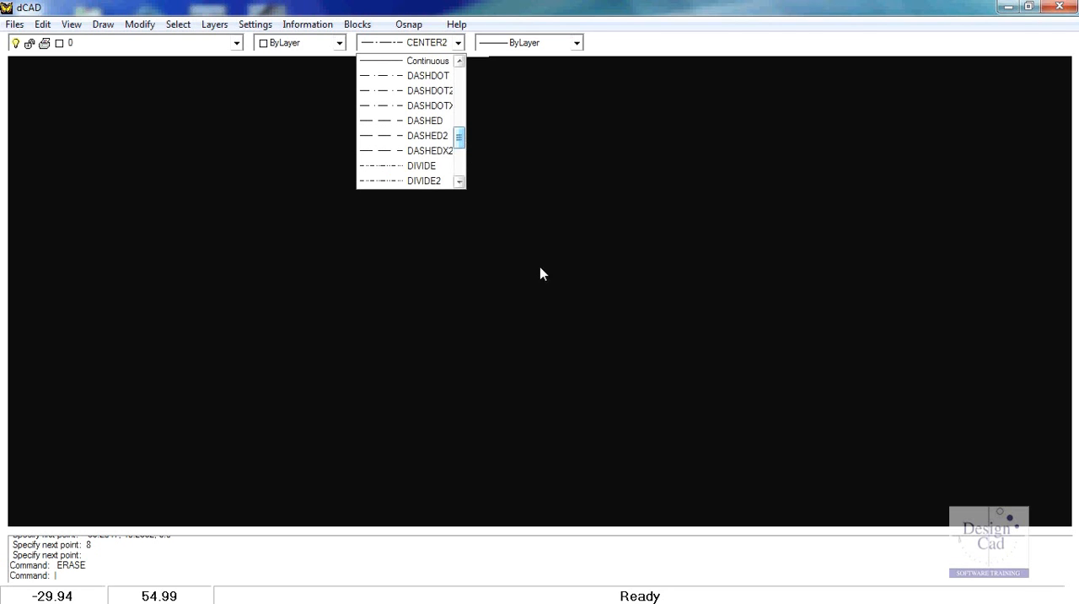
pyautogui.click(498, 305)
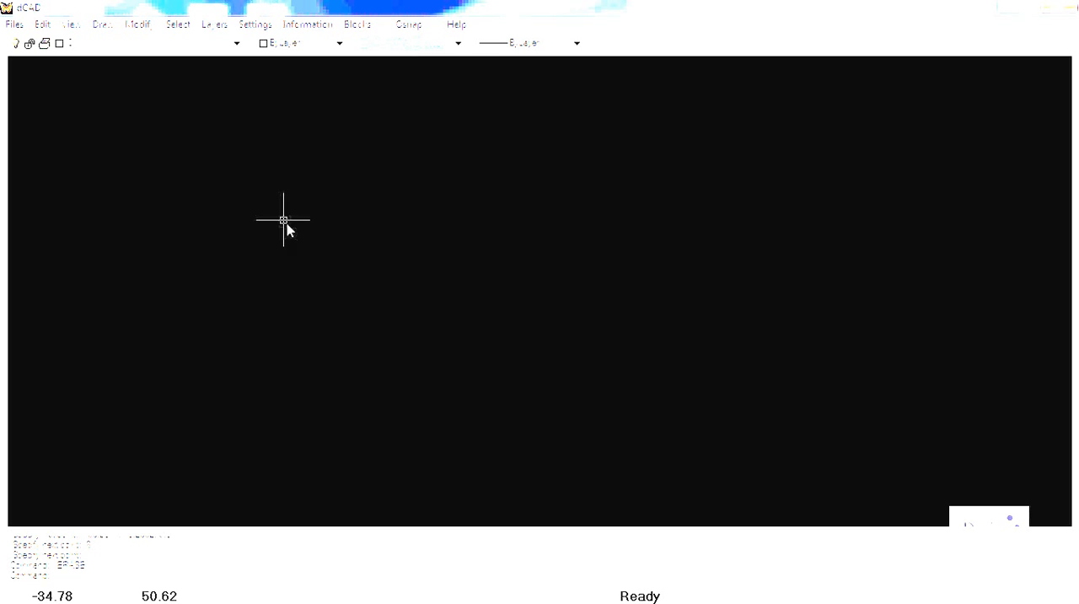
# Step: Draw a horizontal line 10 units long in the CENTER2 linetype across the middle of the drawing area
pyautogui.click(102, 23)
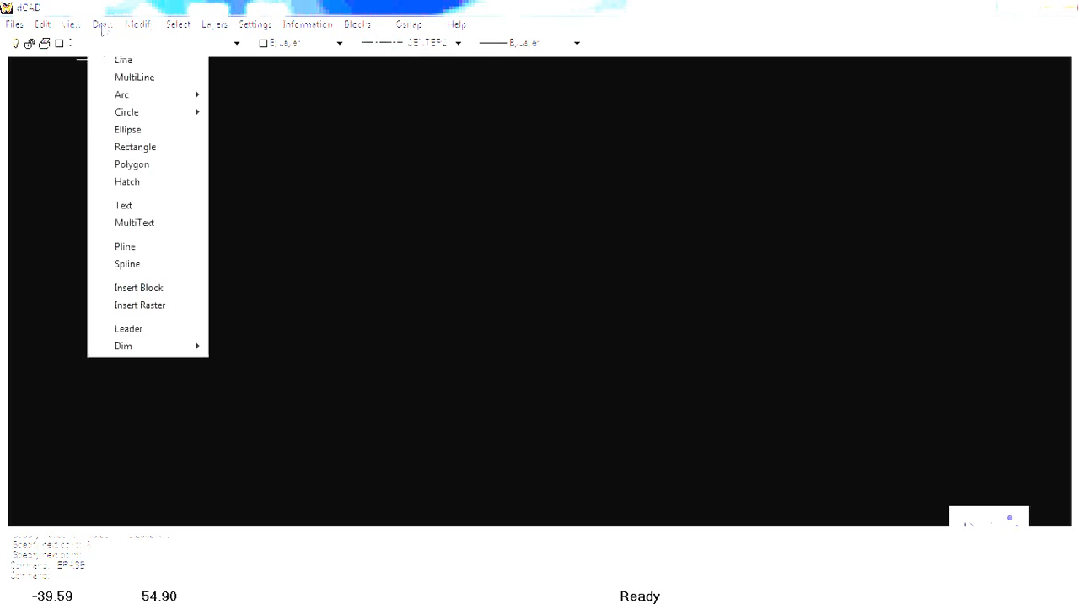
pyautogui.click(133, 63)
pyautogui.click(280, 297)
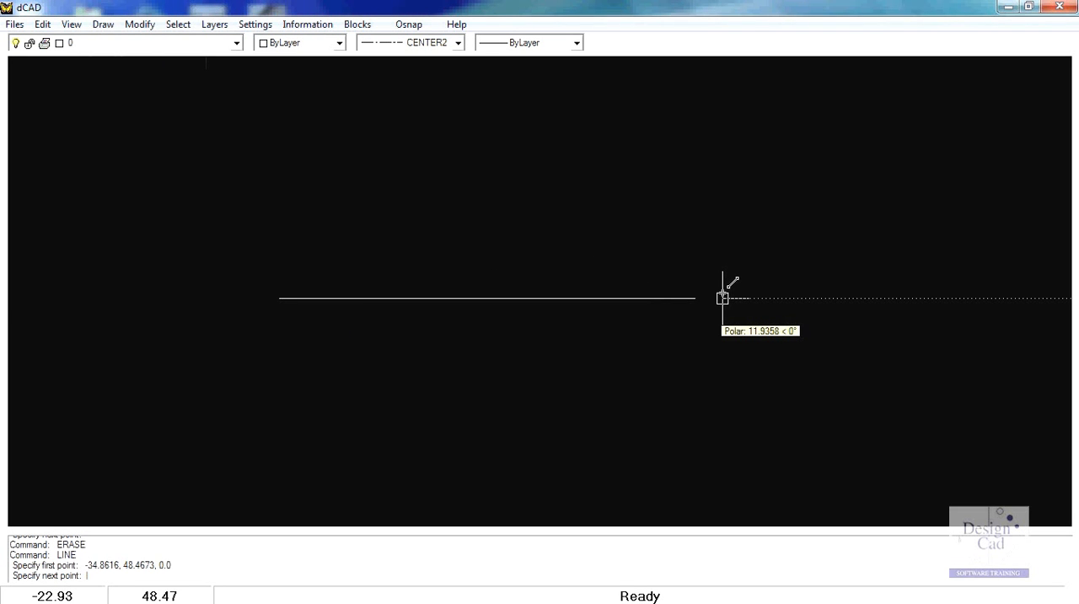
pyautogui.write('10')
pyautogui.press('Return')
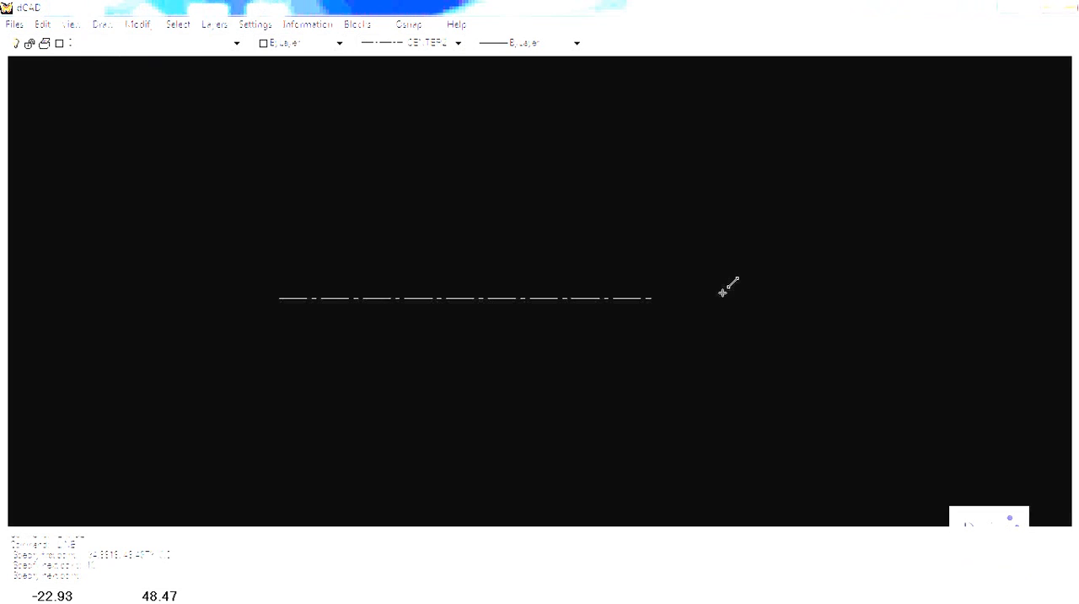
pyautogui.press('Return')
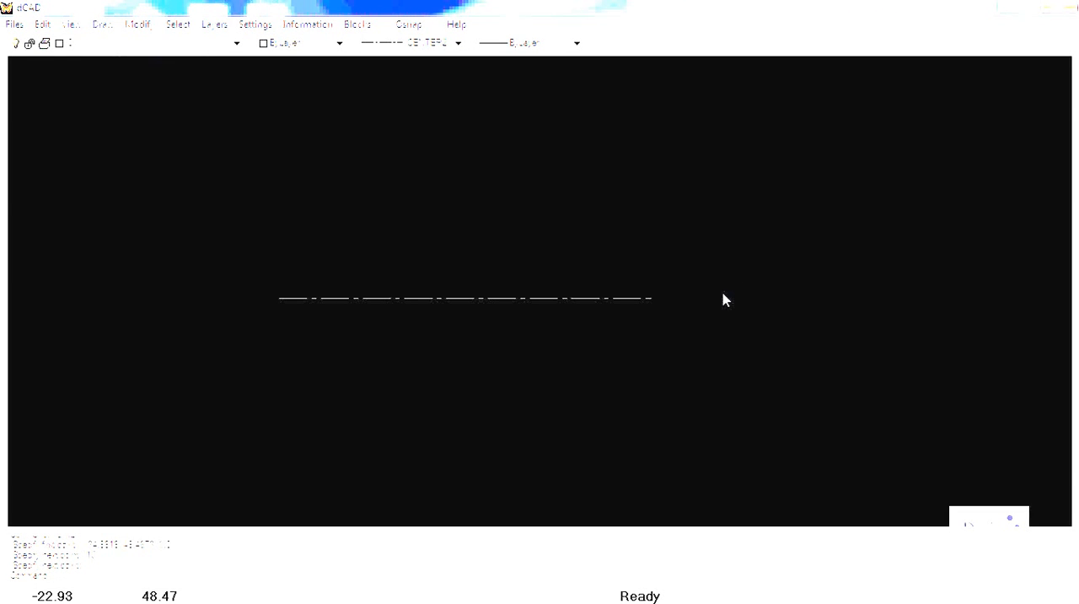
# Step: Examine the linetype in the horizontal centerline's properties, leaving the line unchanged and deselected
pyautogui.scroll(3, 501, 312)
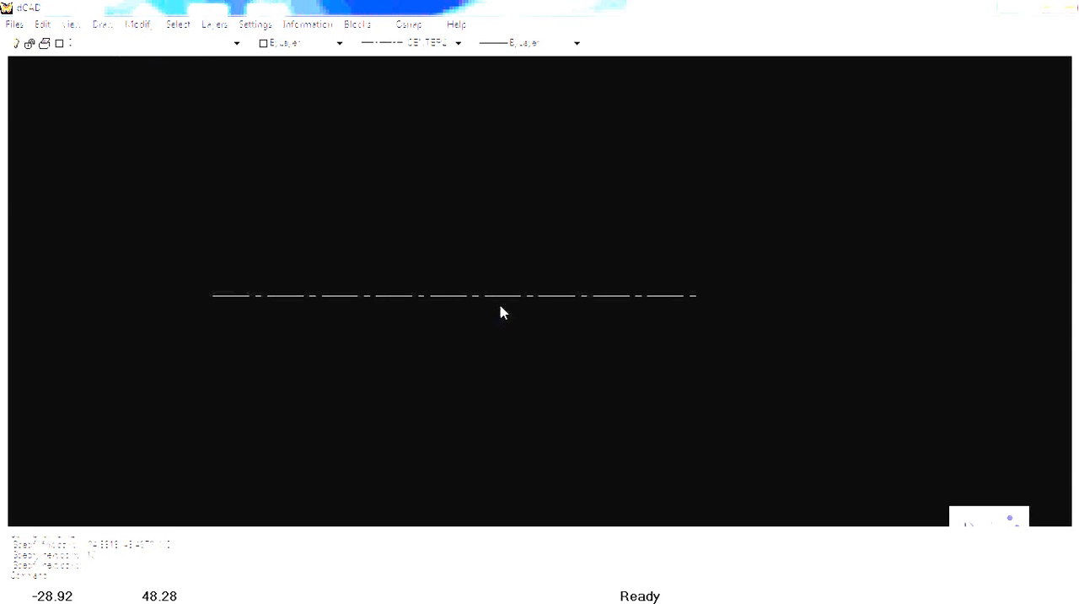
pyautogui.click(563, 294)
pyautogui.rightClick(565, 301)
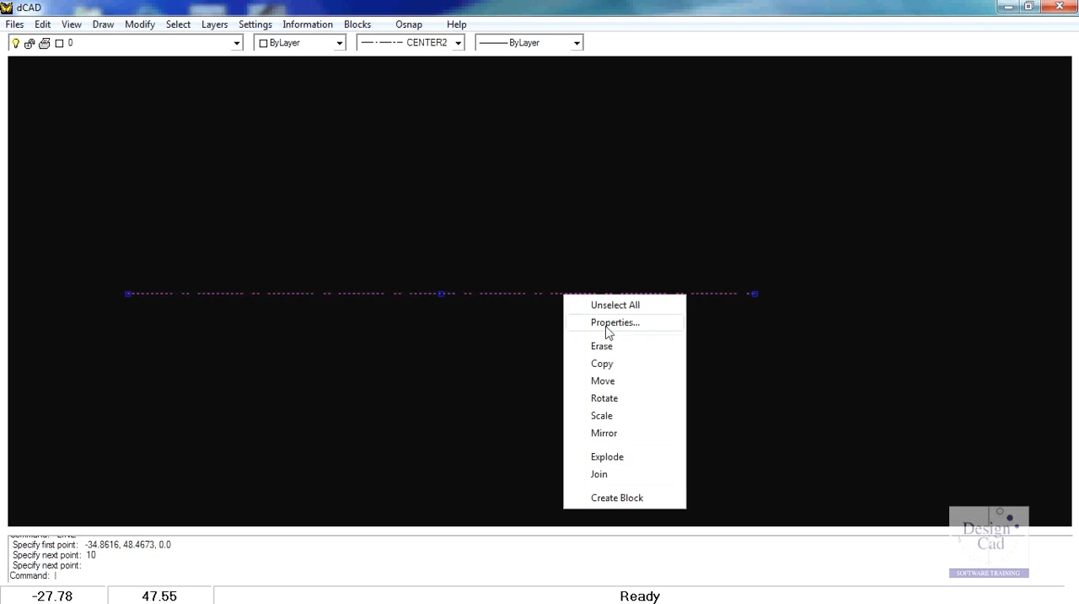
pyautogui.click(607, 323)
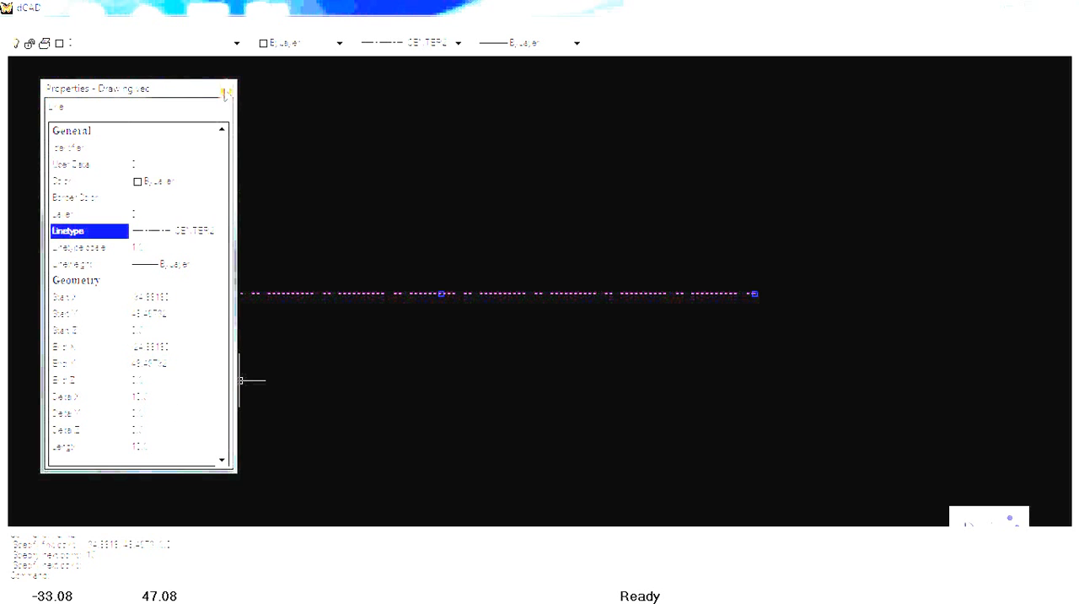
pyautogui.click(224, 90)
pyautogui.press('Escape')
pyautogui.scroll(-2, 494, 178)
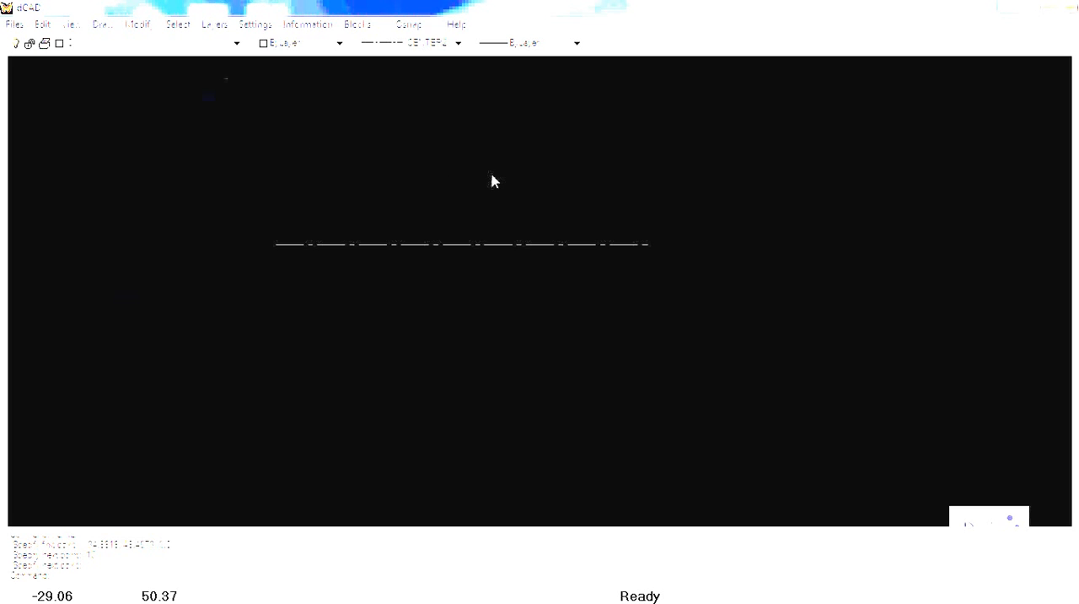
# Step: Draw a vertical CENTER2 line 10 units long, downward from above the horizontal centerline and crossing it near its middle
pyautogui.scroll(1, 483, 174)
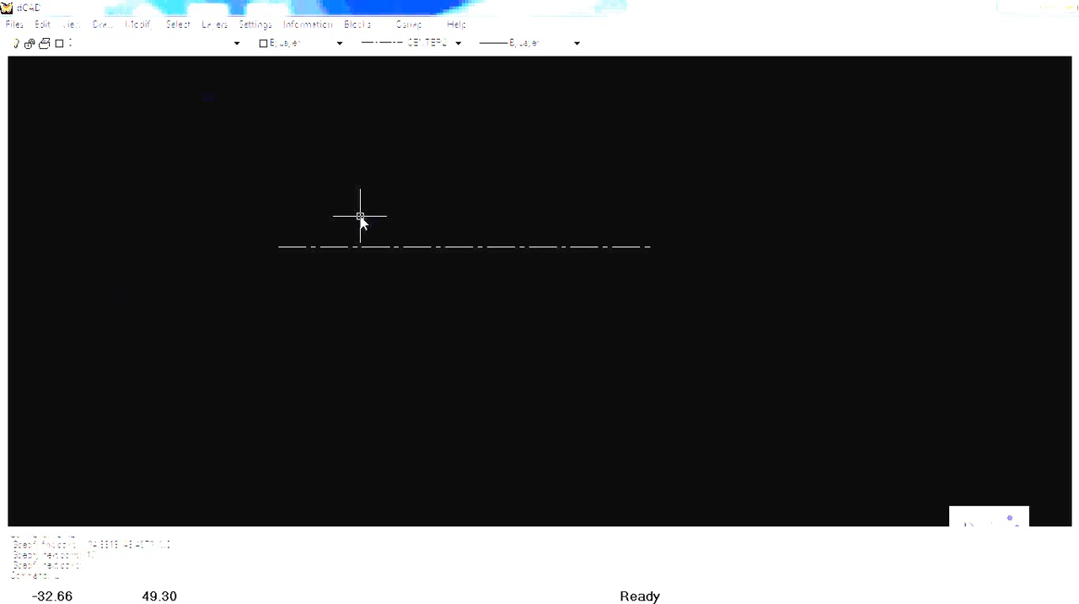
pyautogui.press('Return')
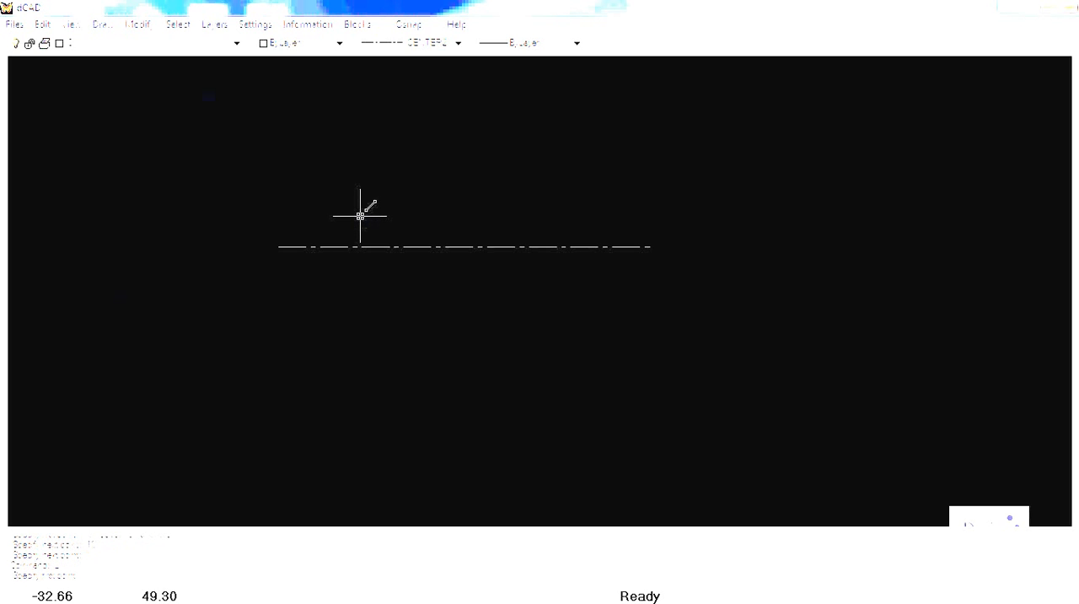
pyautogui.click(456, 81)
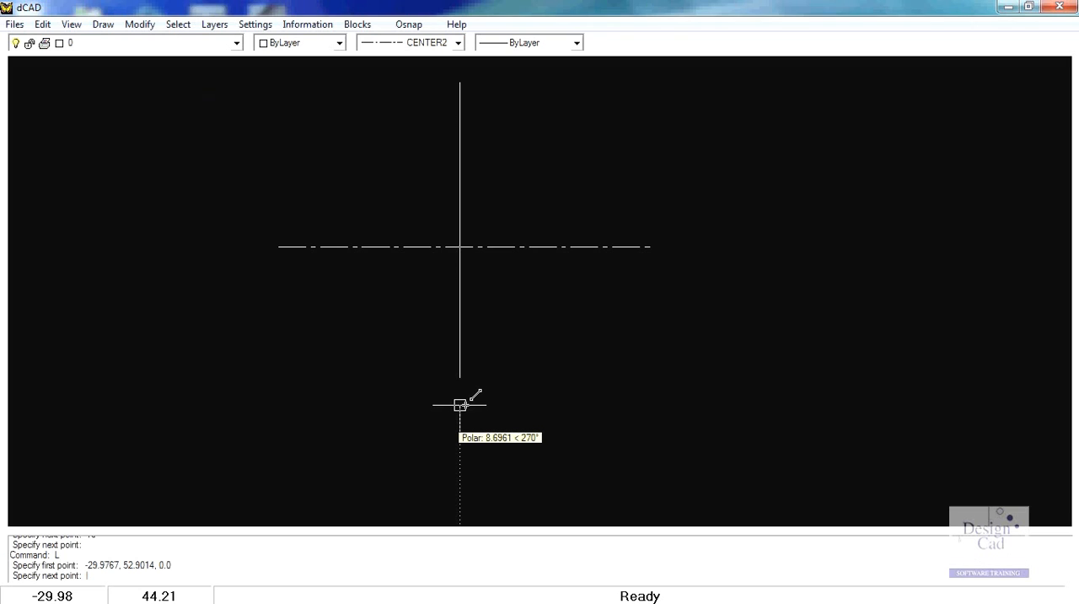
pyautogui.write('10')
pyautogui.press('Return')
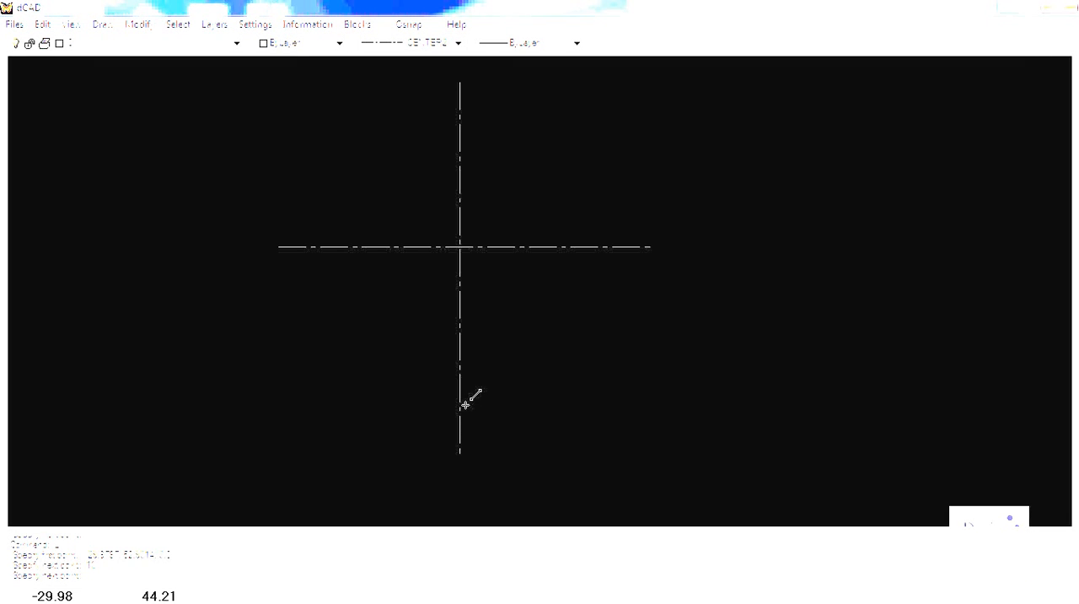
pyautogui.press('Return')
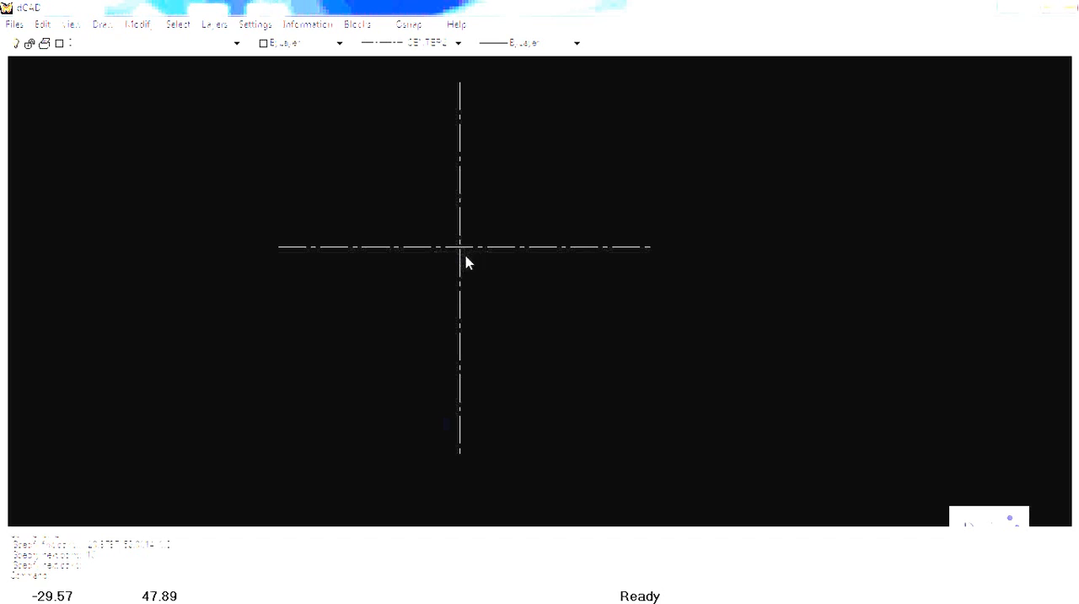
# Step: Set the current linetype to Continuous and turn on the intersection object snap
pyautogui.click(457, 44)
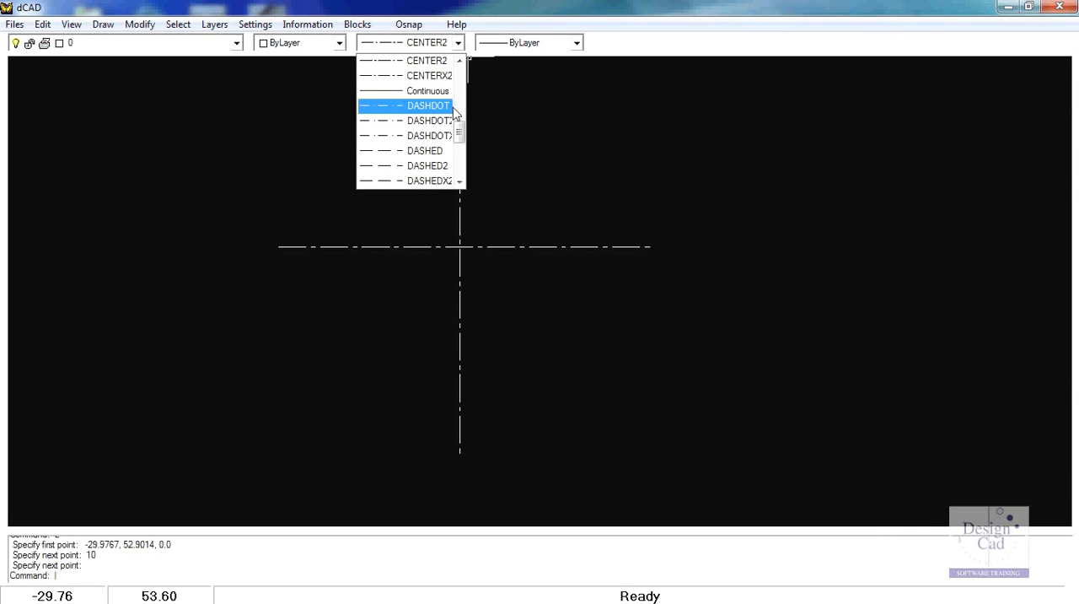
pyautogui.click(432, 91)
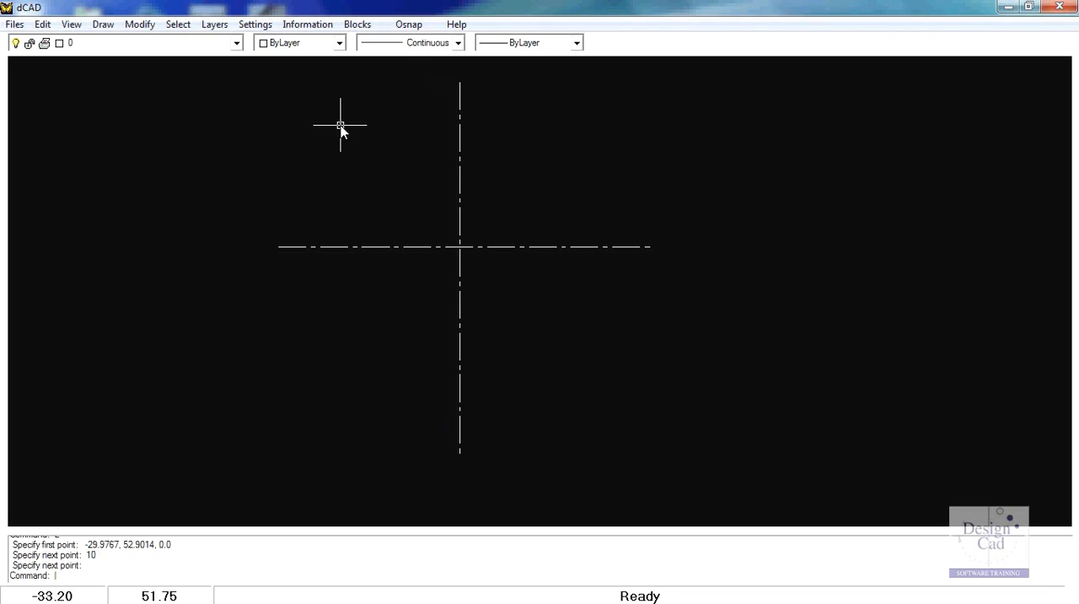
pyautogui.click(408, 24)
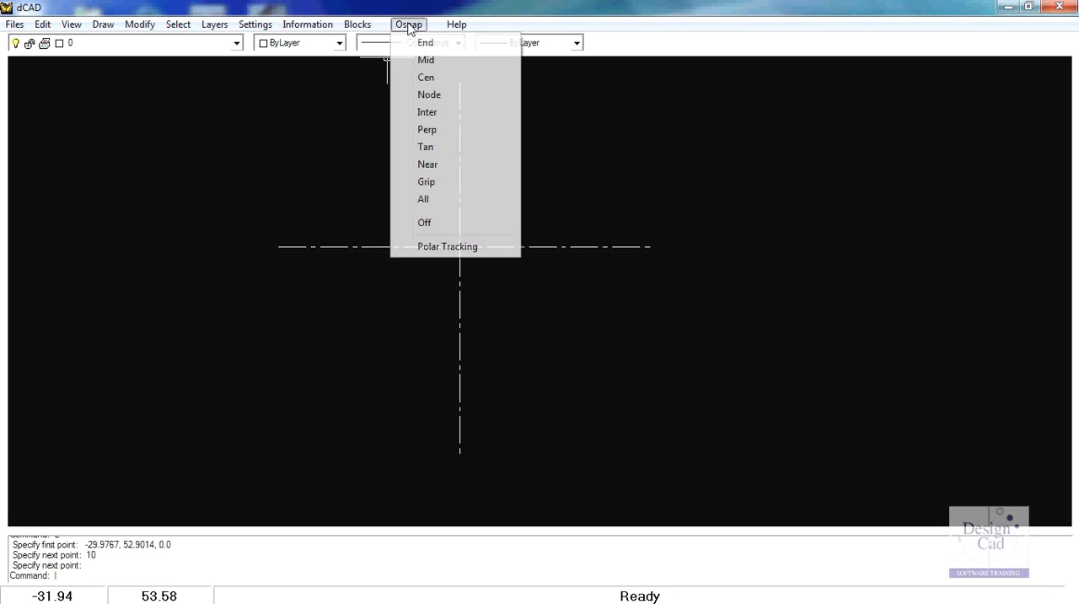
pyautogui.click(429, 114)
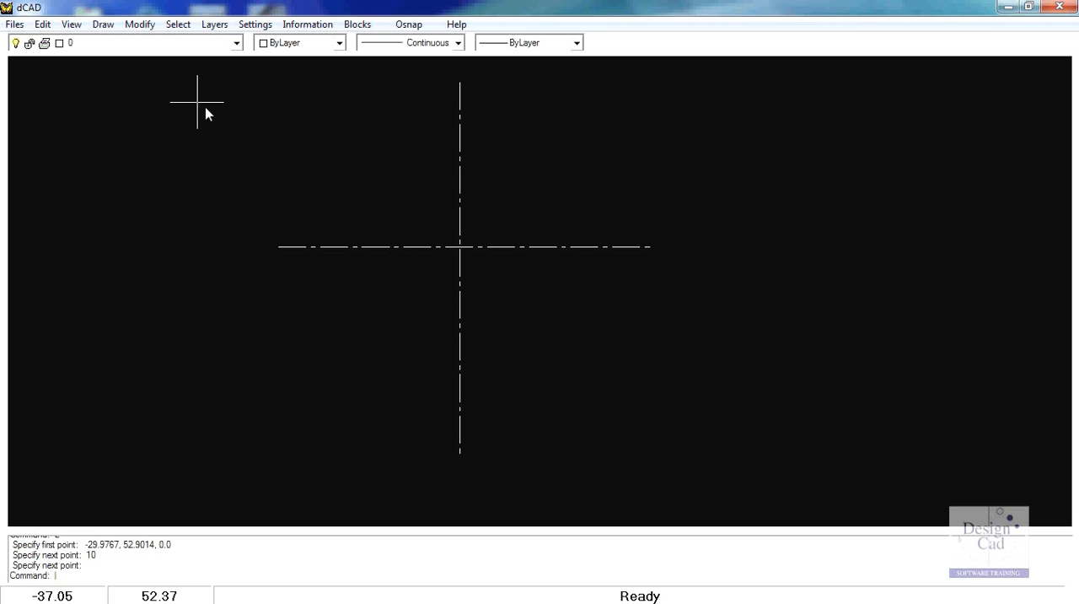
# Step: Draw a circle with radius 3 centered on the intersection of the two centerlines
pyautogui.click(102, 27)
pyautogui.moveTo(135, 113)
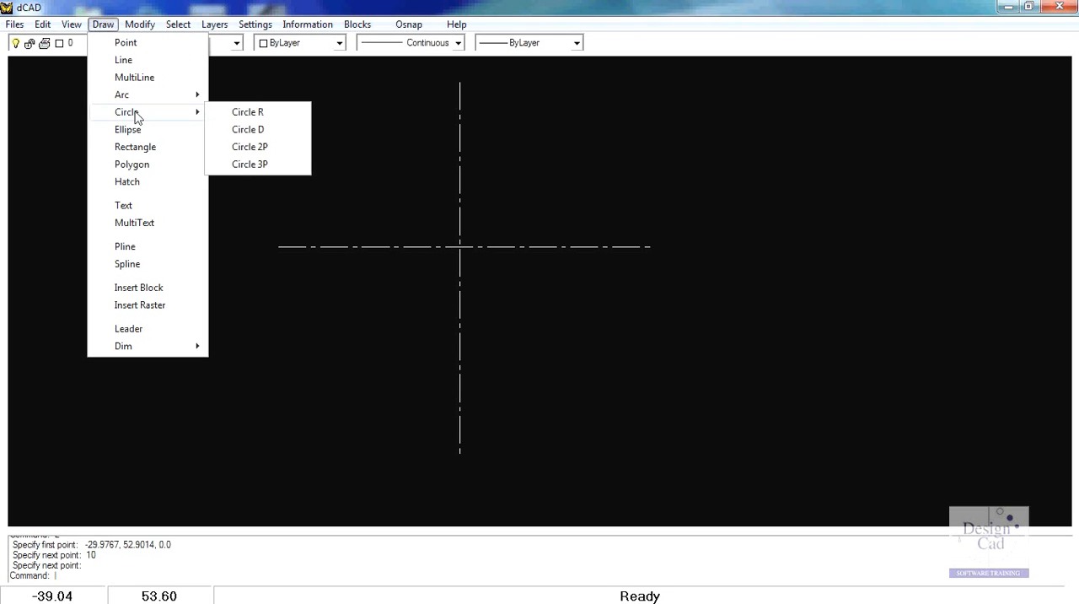
pyautogui.click(244, 113)
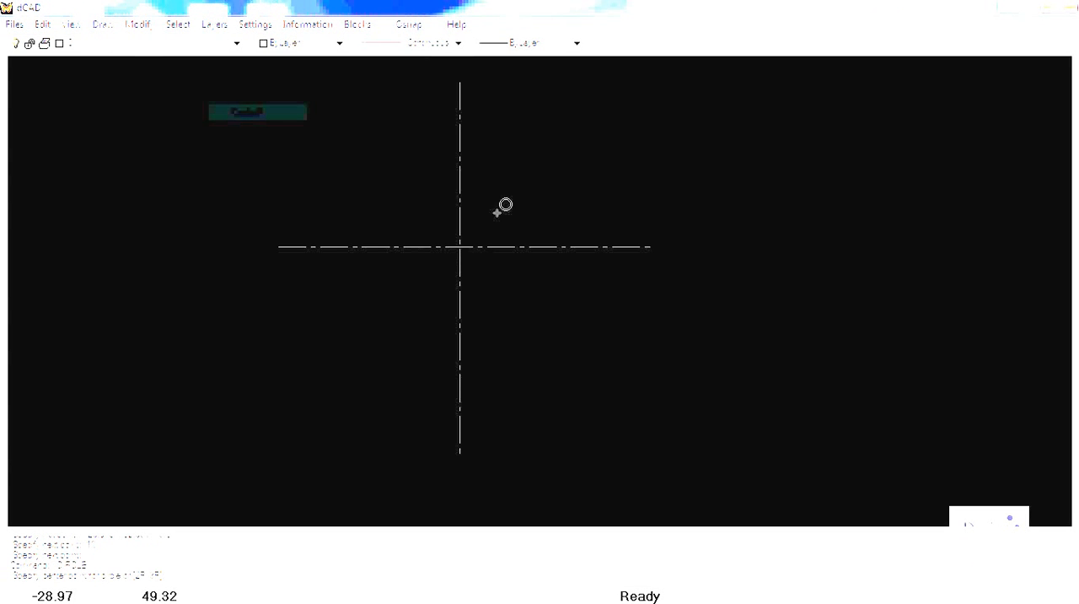
pyautogui.click(460, 247)
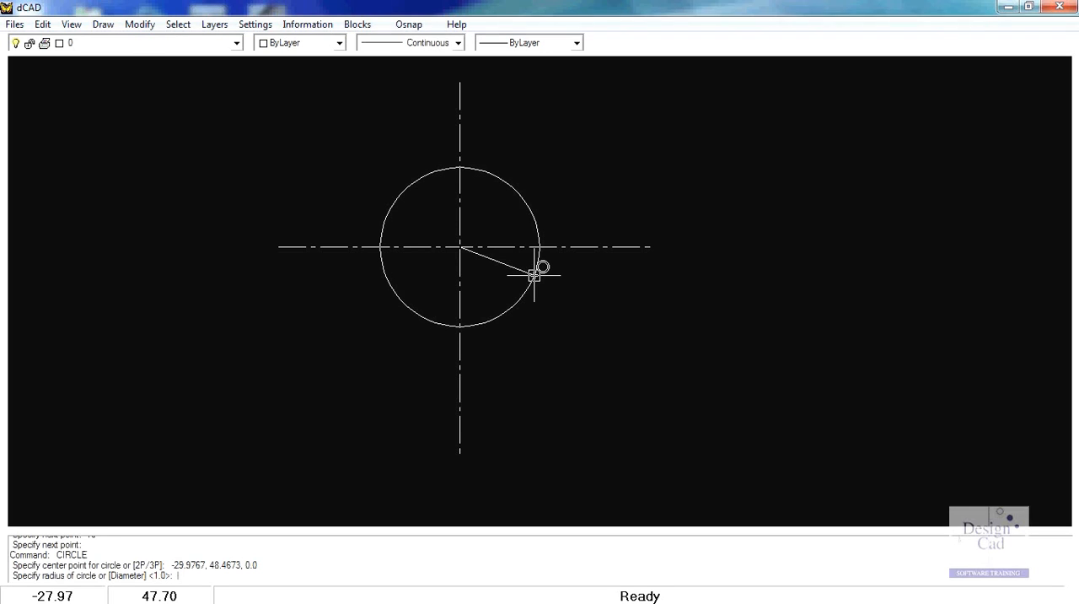
pyautogui.write('3')
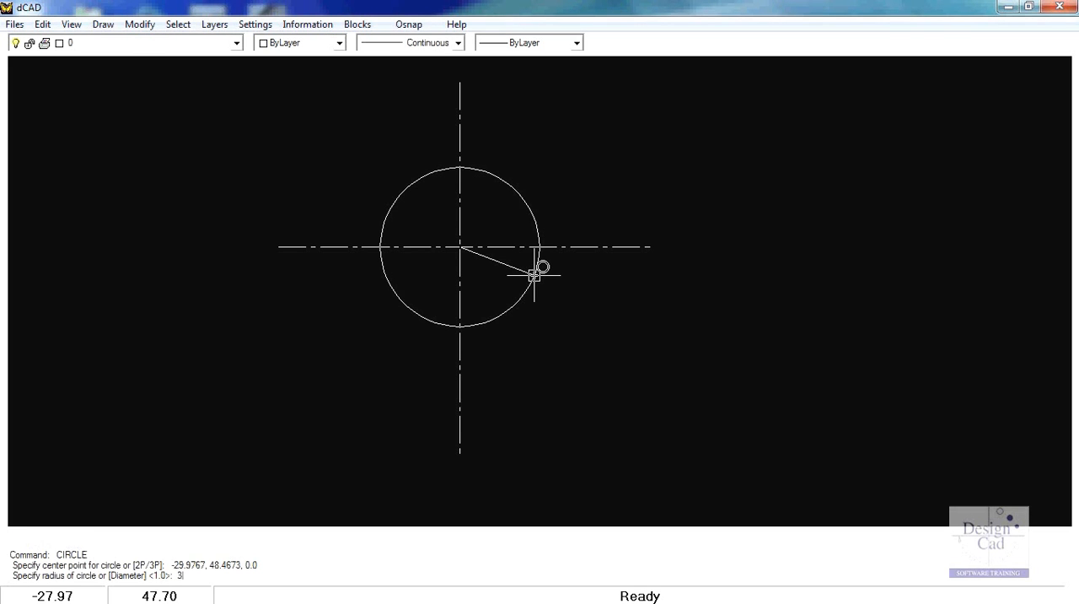
pyautogui.press('Return')
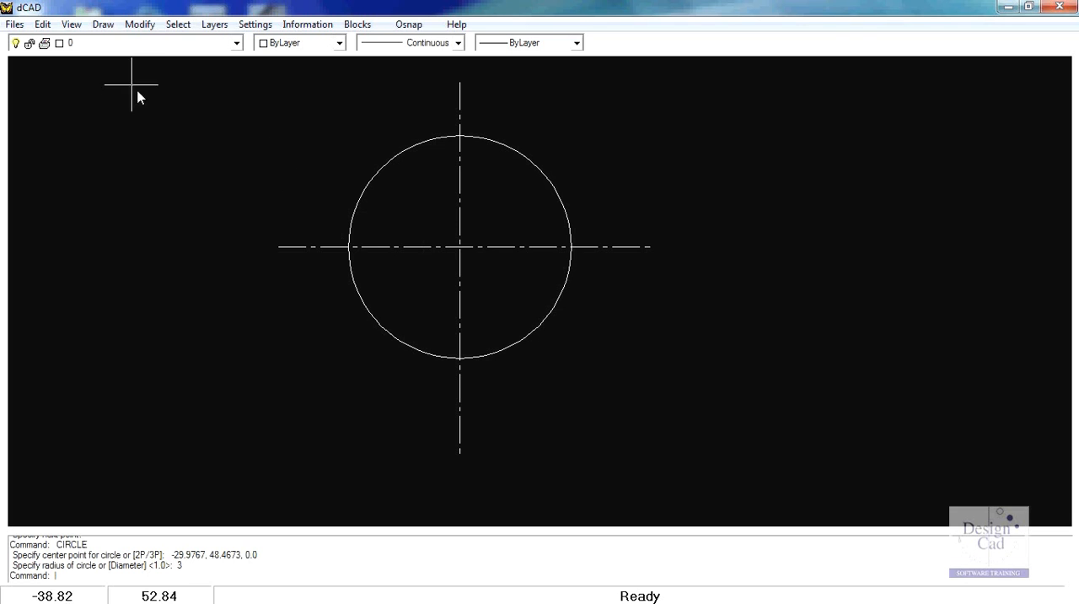
# Step: Draw a concentric circle with radius 4 from the same centerline intersection
pyautogui.click(106, 26)
pyautogui.moveTo(146, 112)
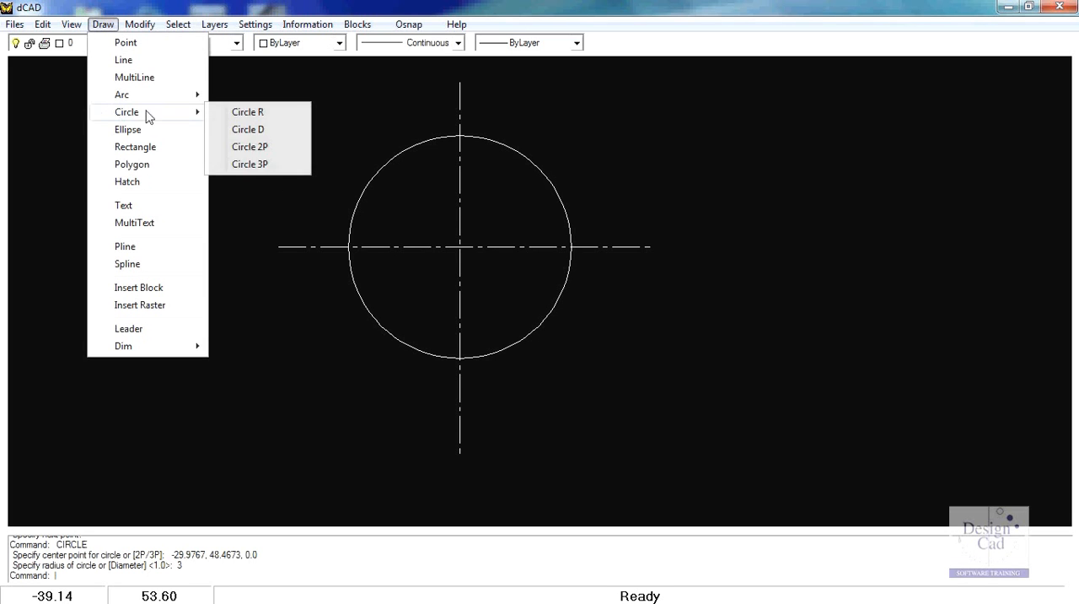
pyautogui.click(245, 111)
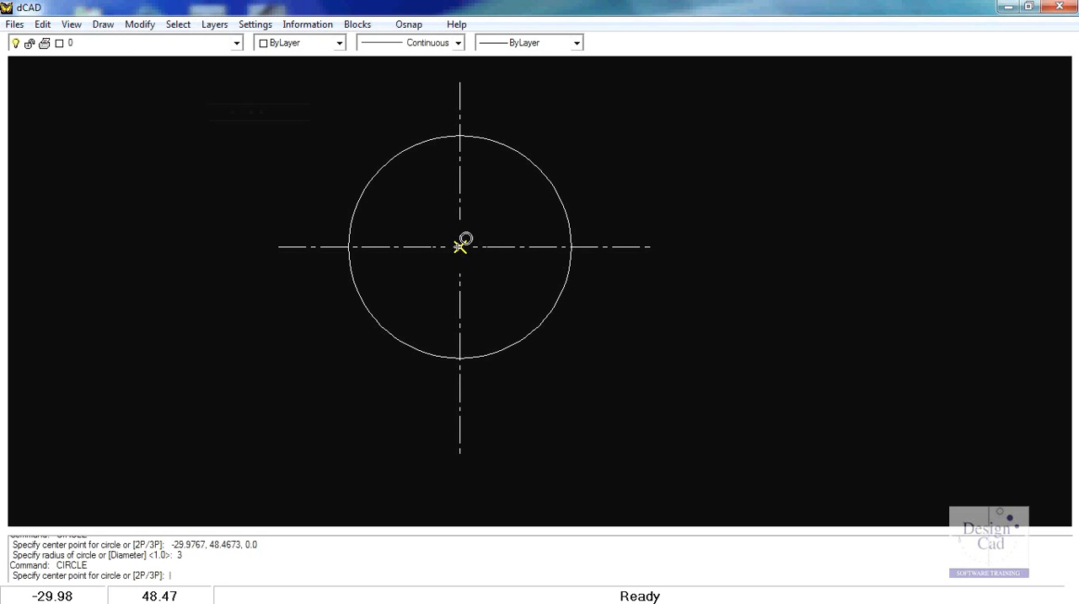
pyautogui.click(460, 246)
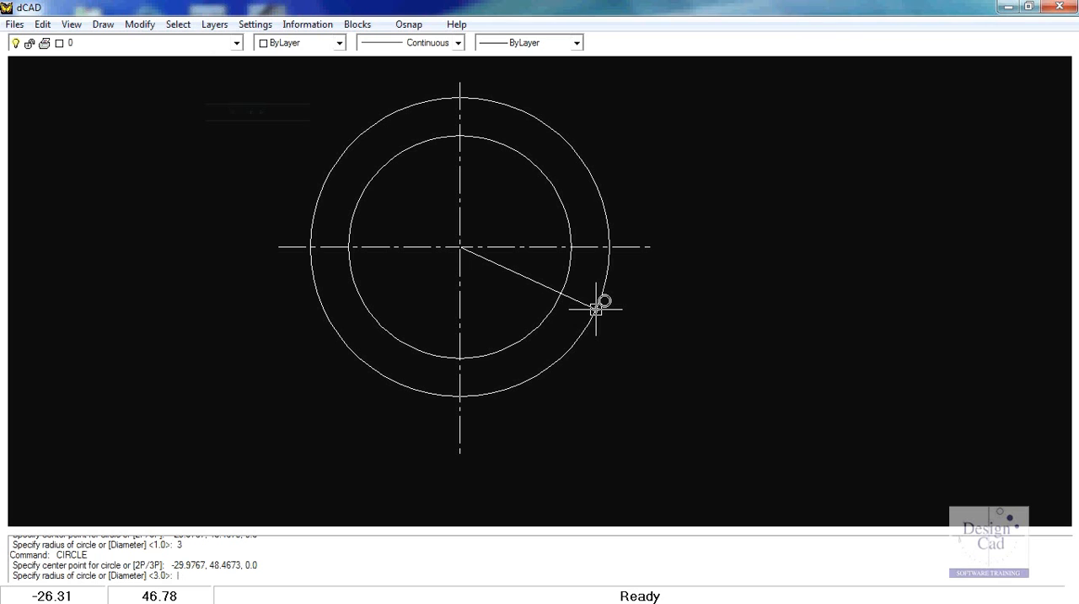
pyautogui.write('4')
pyautogui.press('Return')
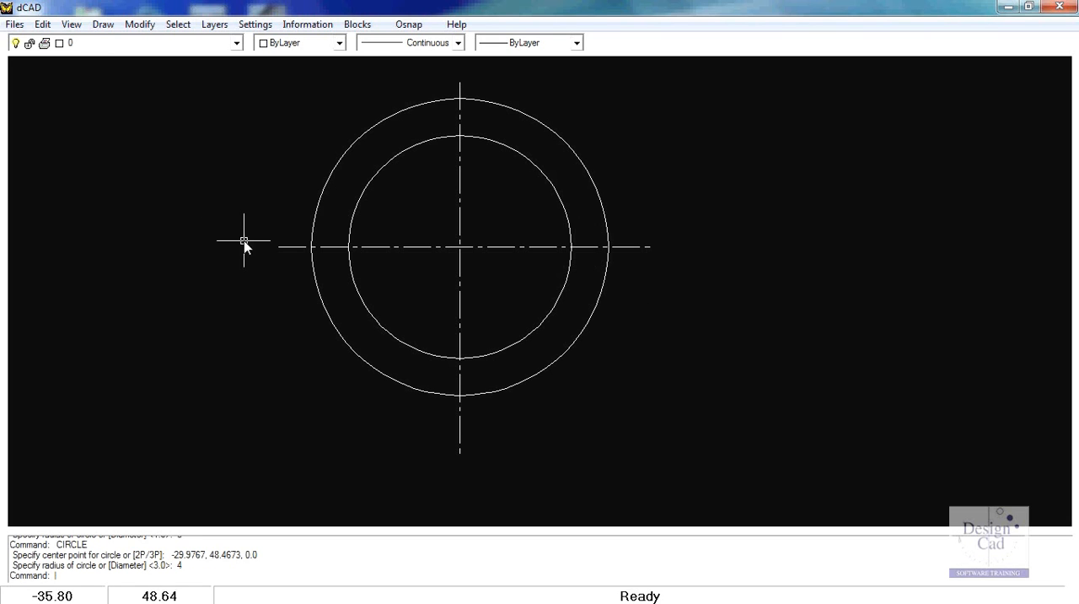
# Step: Draw a red line along the horizontal centerline from the outer circle's left intersection to the inner circle
pyautogui.click(340, 43)
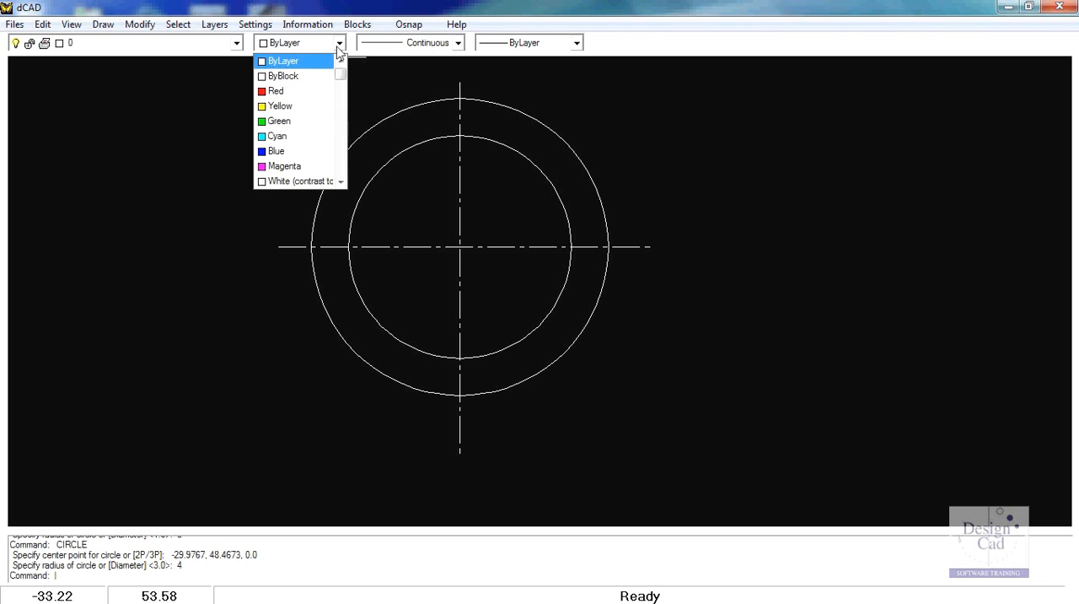
pyautogui.click(284, 90)
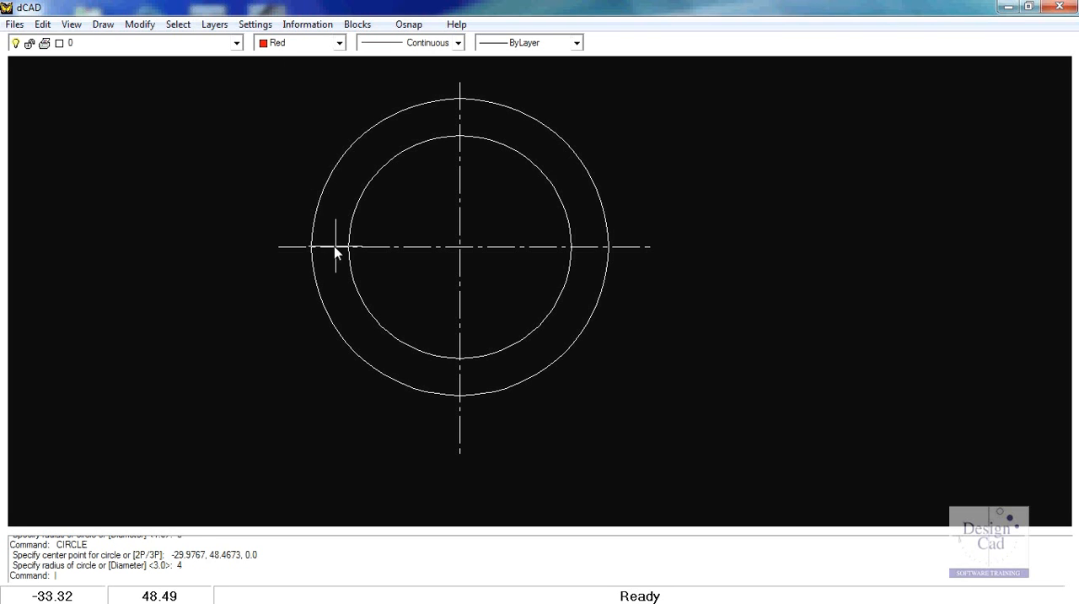
pyautogui.scroll(4, 332, 251)
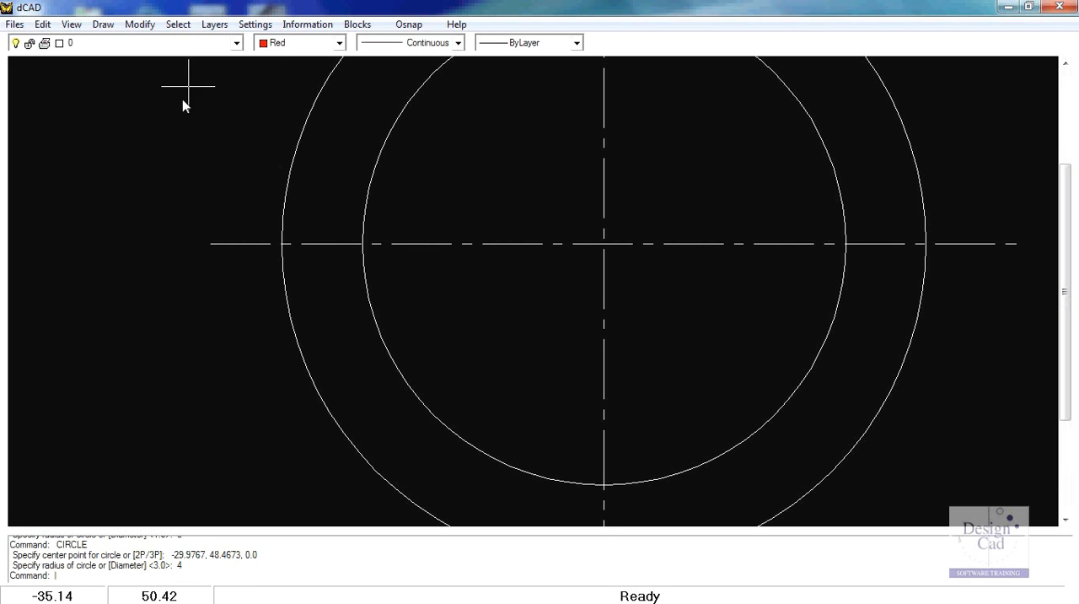
pyautogui.click(102, 25)
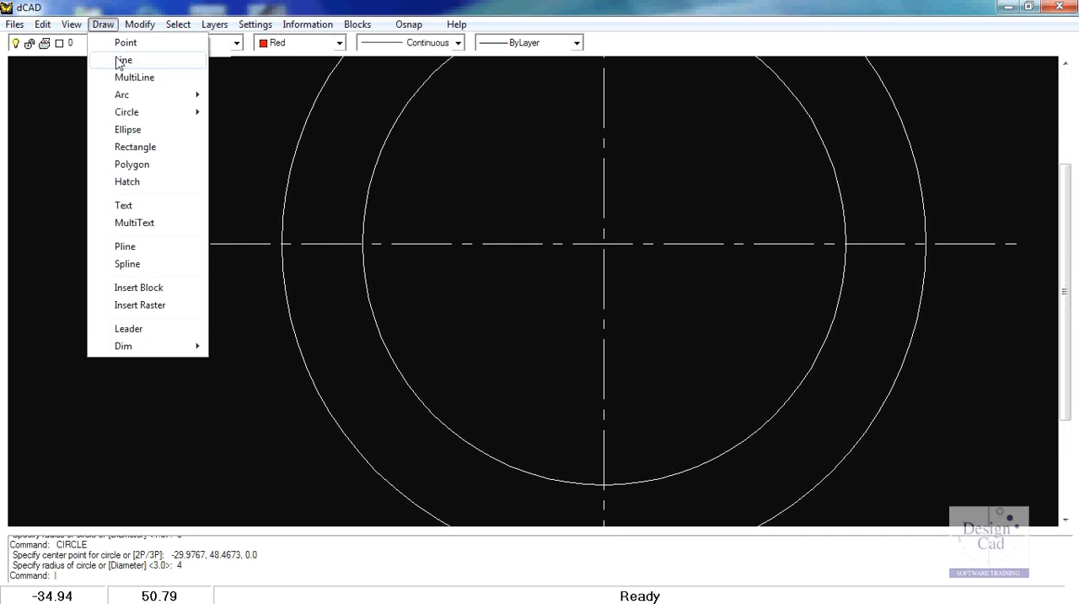
pyautogui.click(120, 60)
pyautogui.click(282, 244)
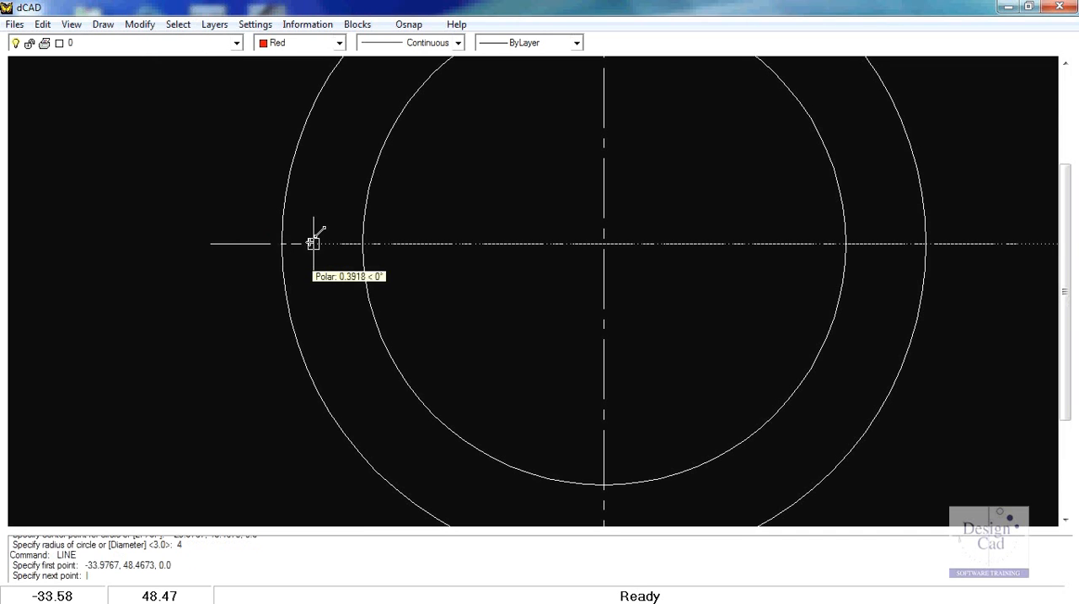
pyautogui.click(363, 244)
pyautogui.press('Return')
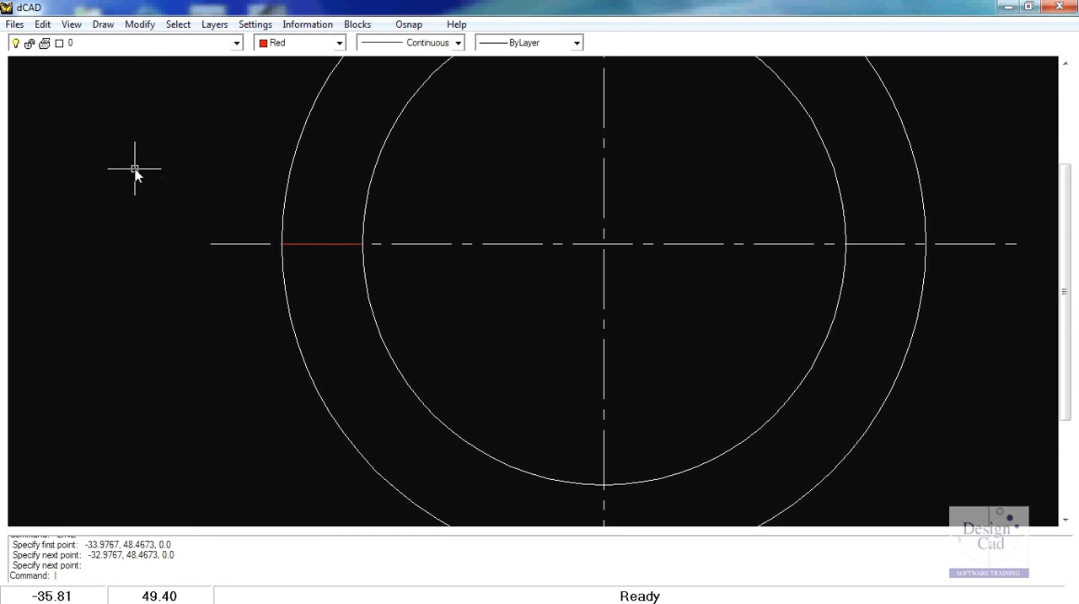
# Step: Draw a red circle with radius .35 centered on the midpoint of the short red line
pyautogui.click(103, 25)
pyautogui.moveTo(127, 114)
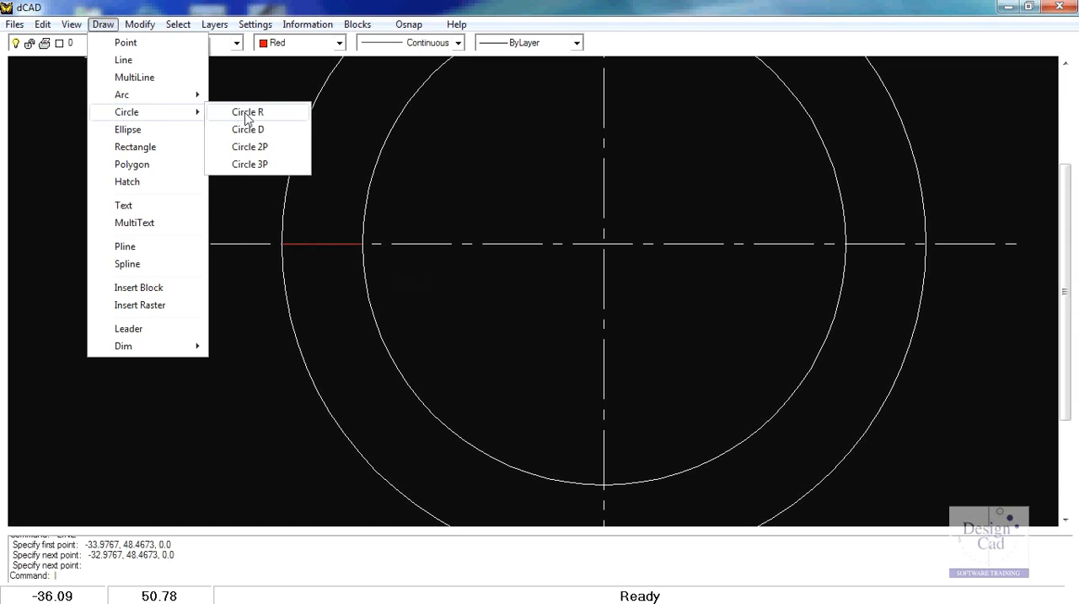
pyautogui.click(247, 113)
pyautogui.click(409, 25)
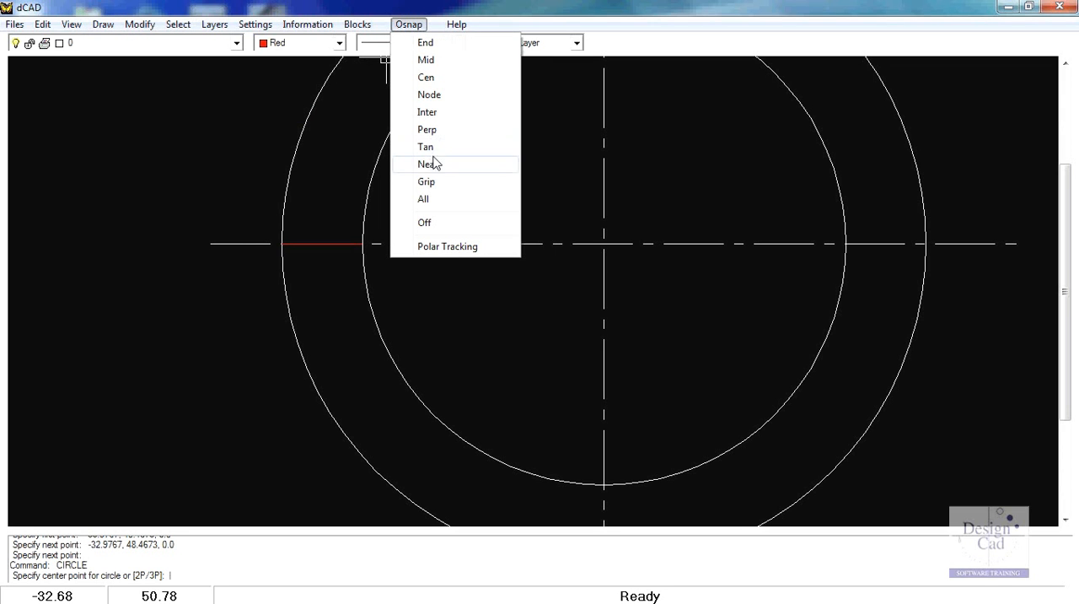
pyautogui.click(427, 60)
pyautogui.click(327, 242)
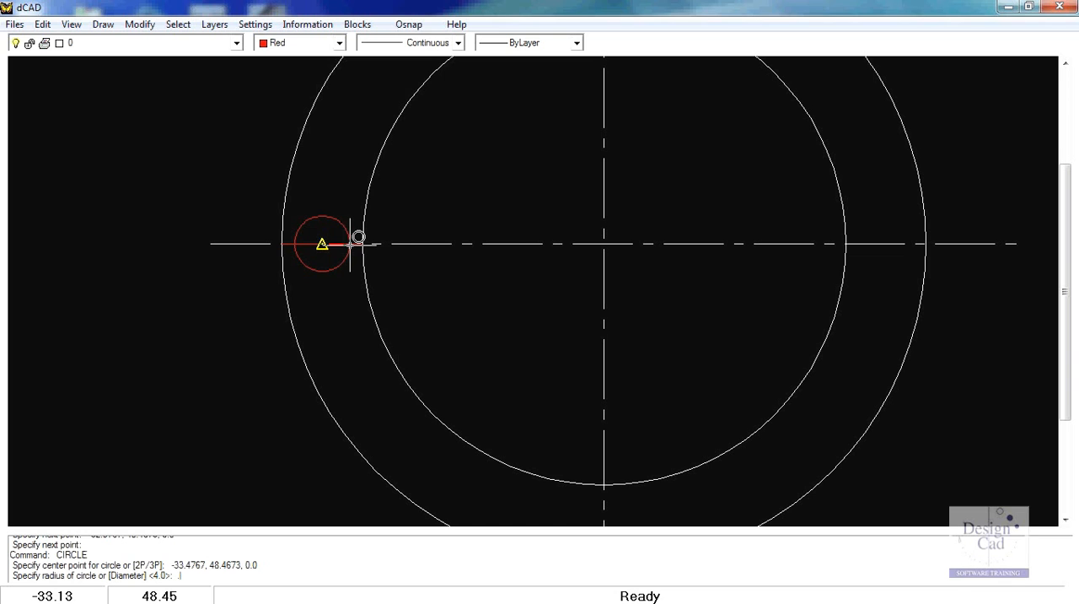
pyautogui.press('Return')
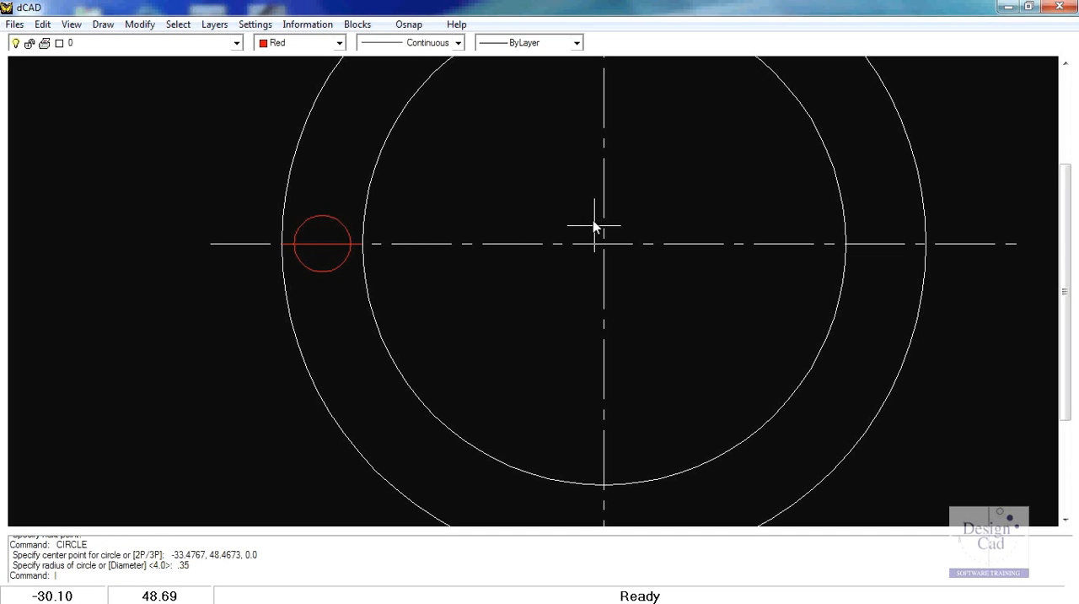
# Step: Rotate-copy the small red circle twice about the centerline intersection at 315°, adding circles at the ring's upper left and top
pyautogui.scroll(-2, 587, 234)
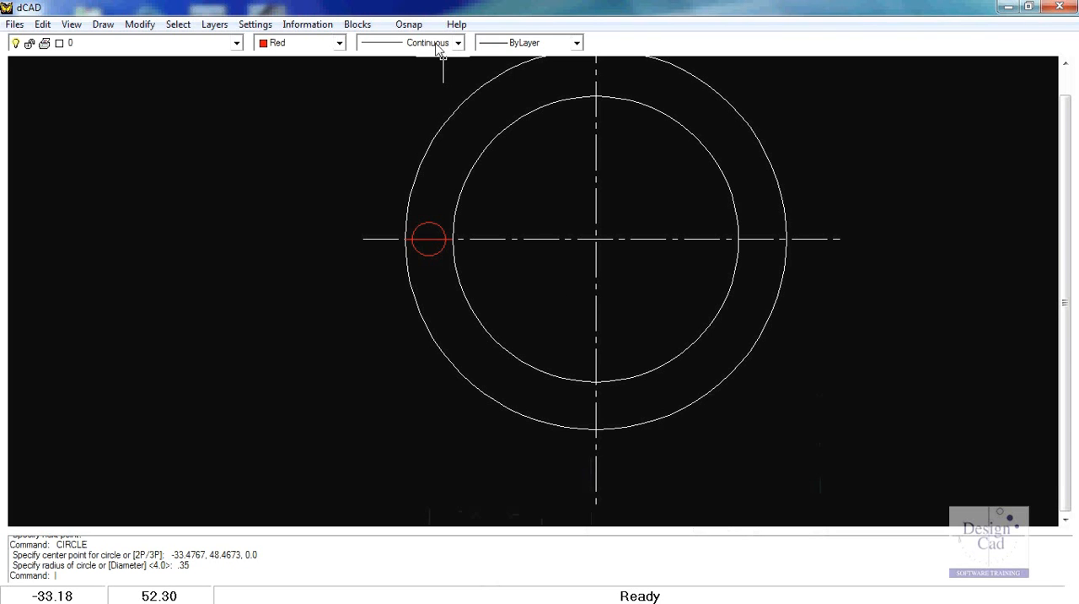
pyautogui.click(410, 25)
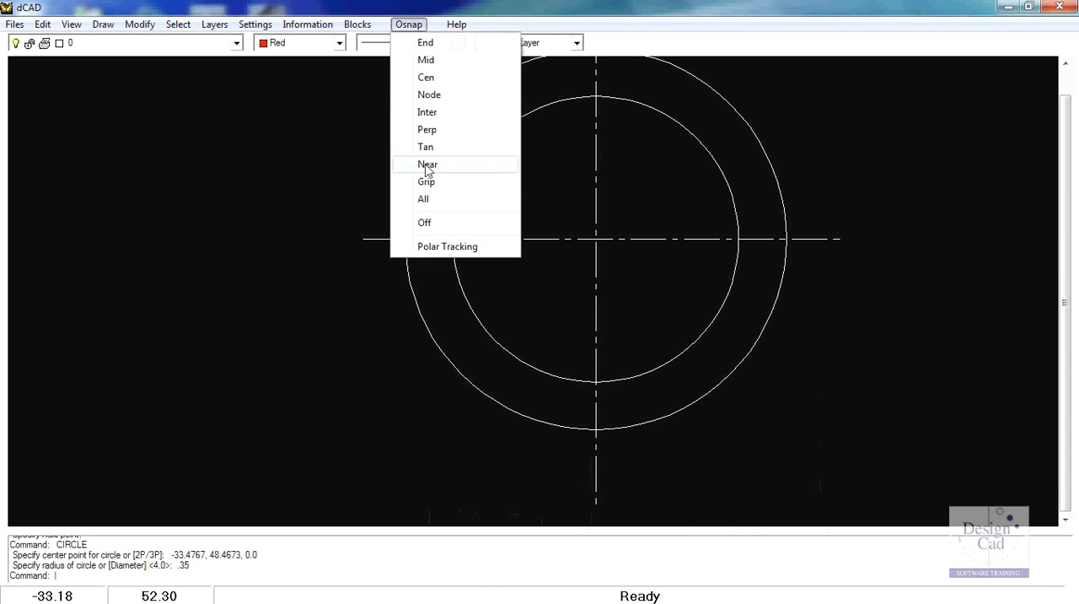
pyautogui.click(433, 117)
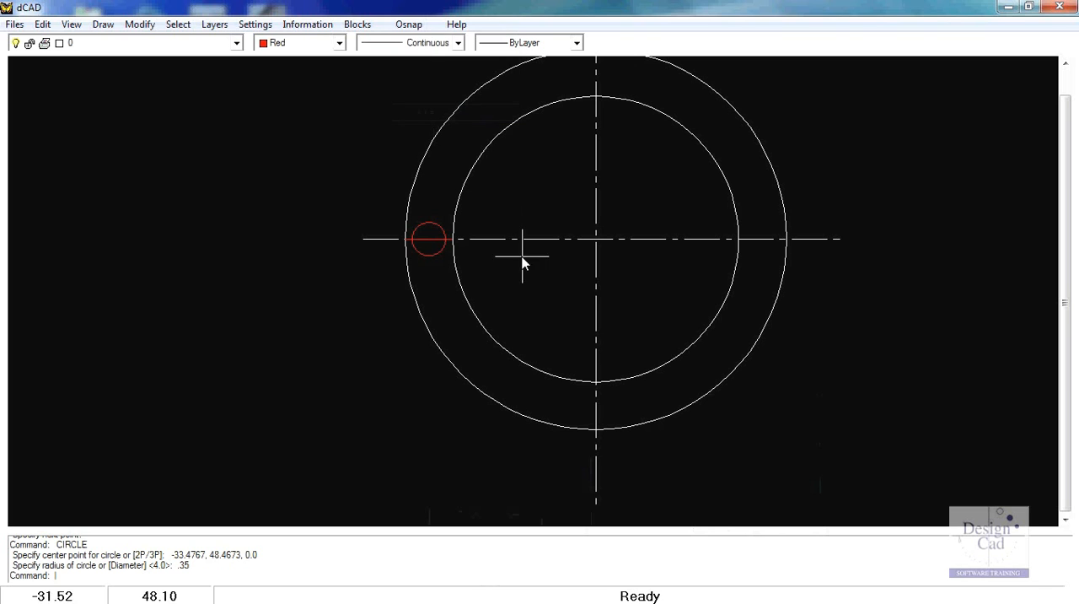
pyautogui.rightClick(440, 254)
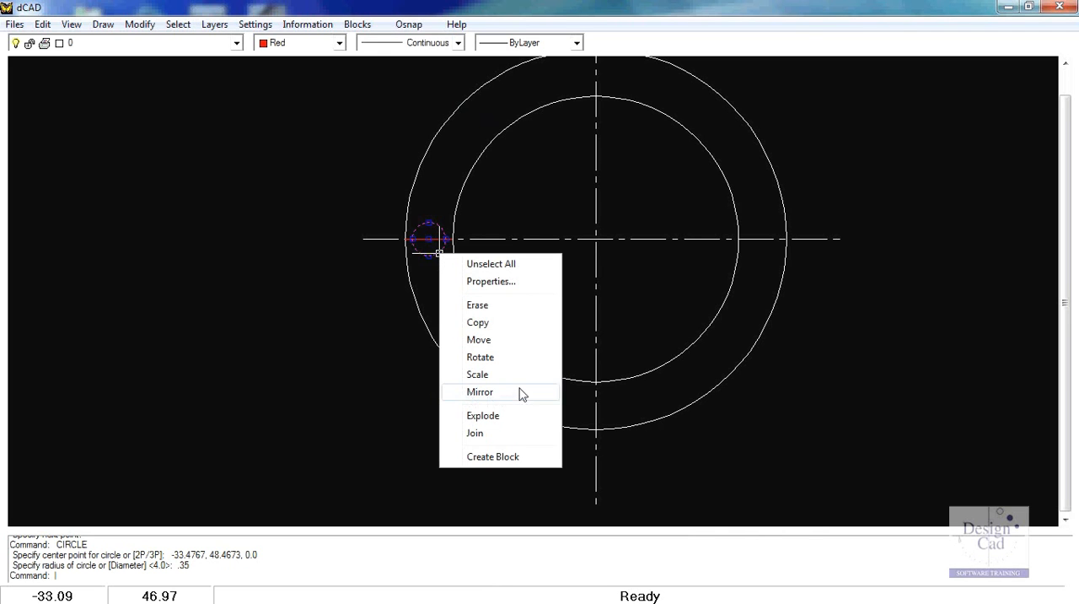
pyautogui.click(483, 357)
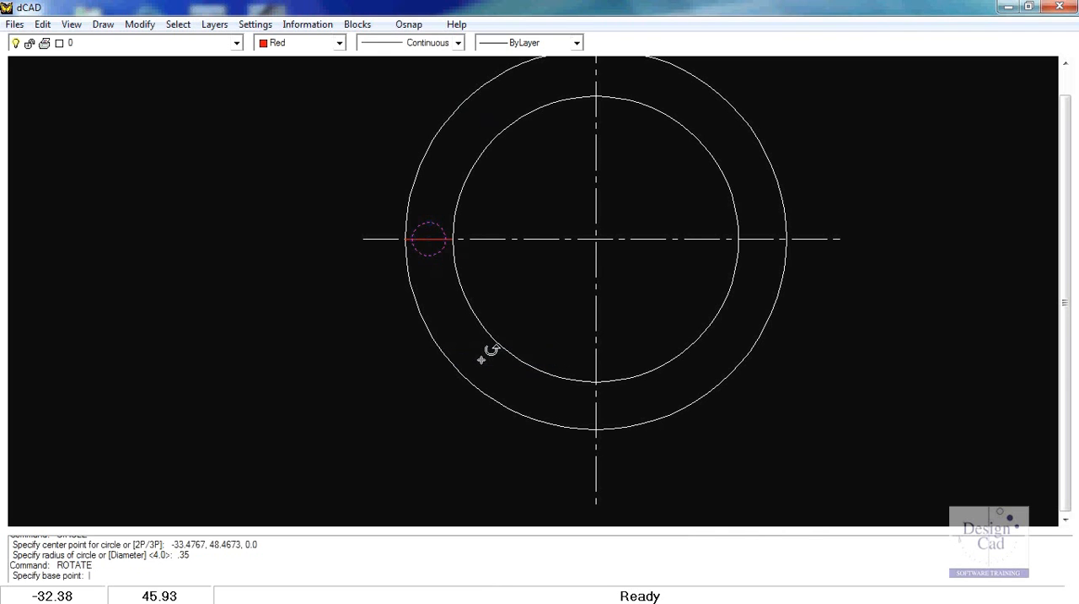
pyautogui.click(596, 238)
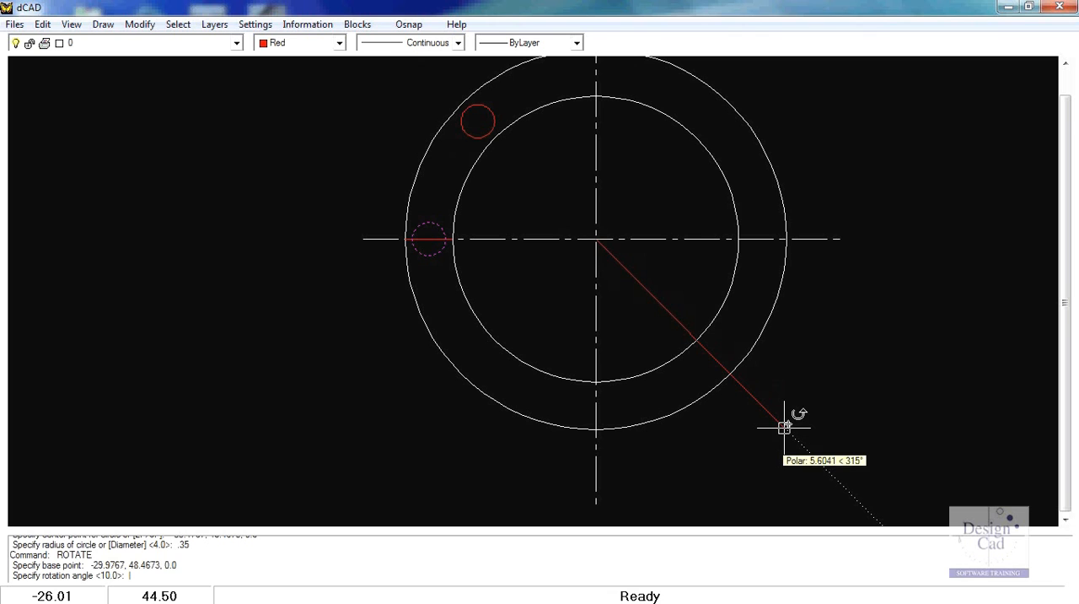
pyautogui.click(784, 427)
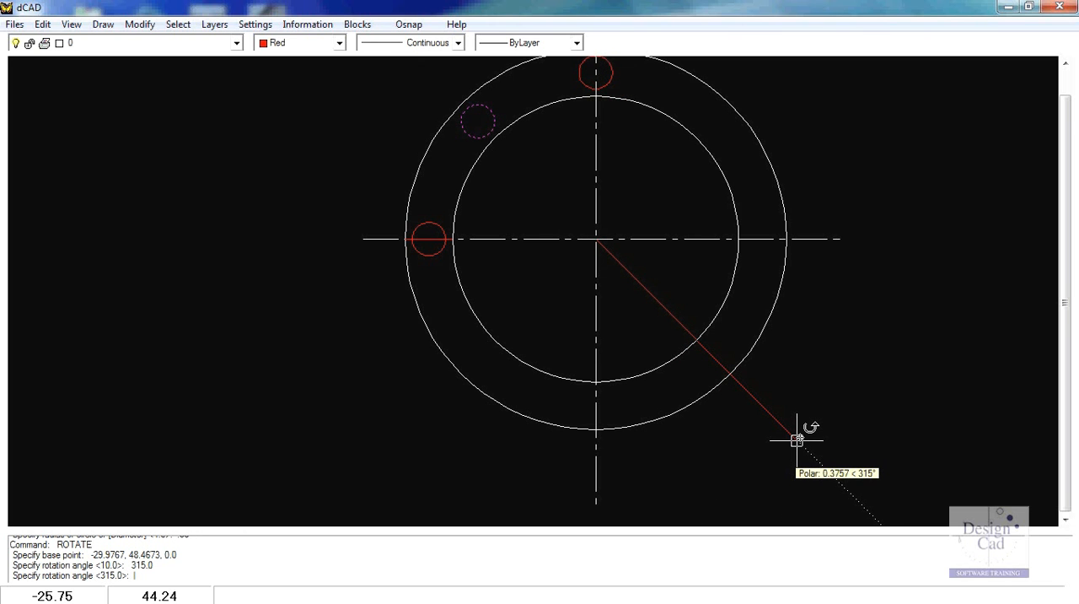
pyautogui.click(797, 438)
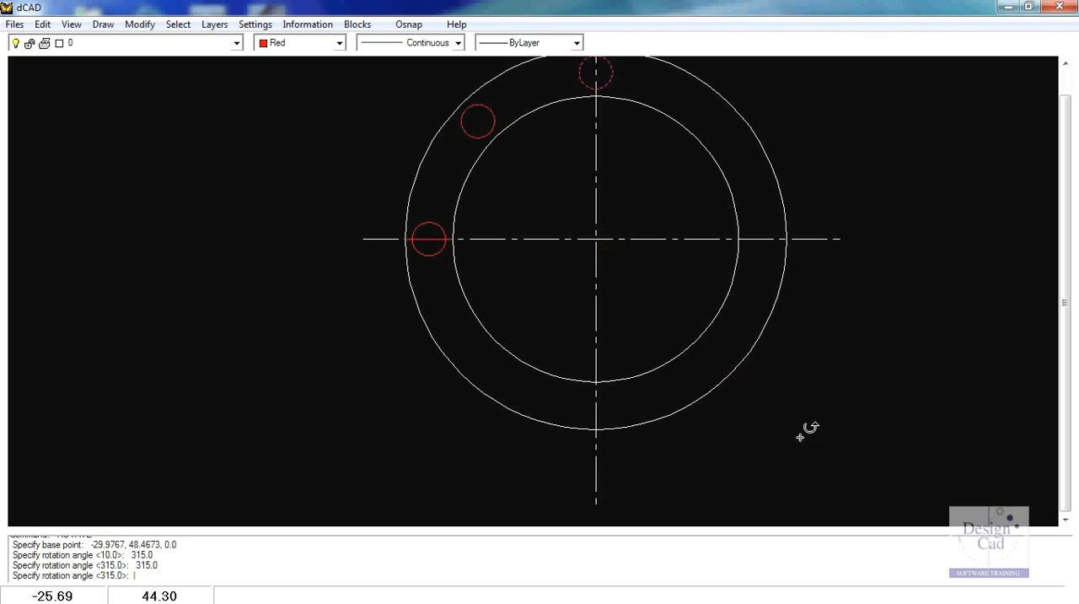
pyautogui.press('Return')
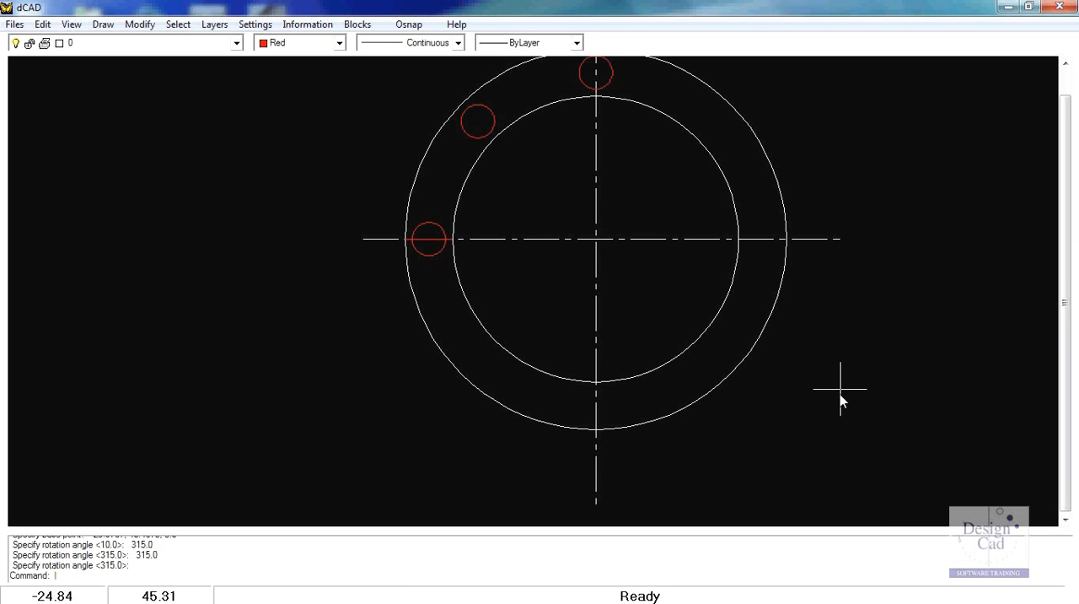
pyautogui.scroll(-1, 860, 338)
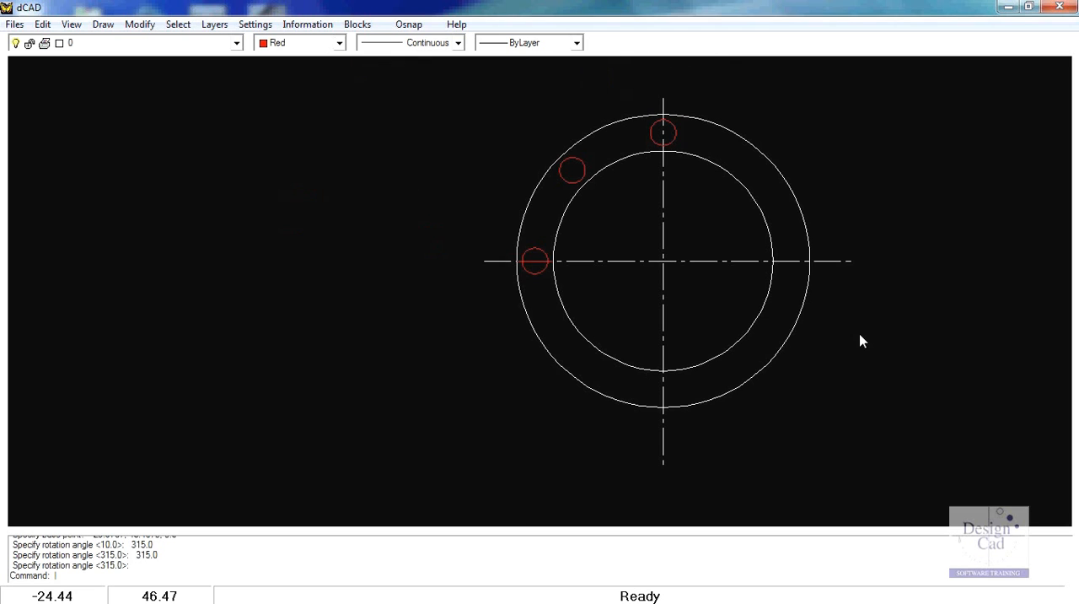
pyautogui.click(544, 251)
pyautogui.click(583, 172)
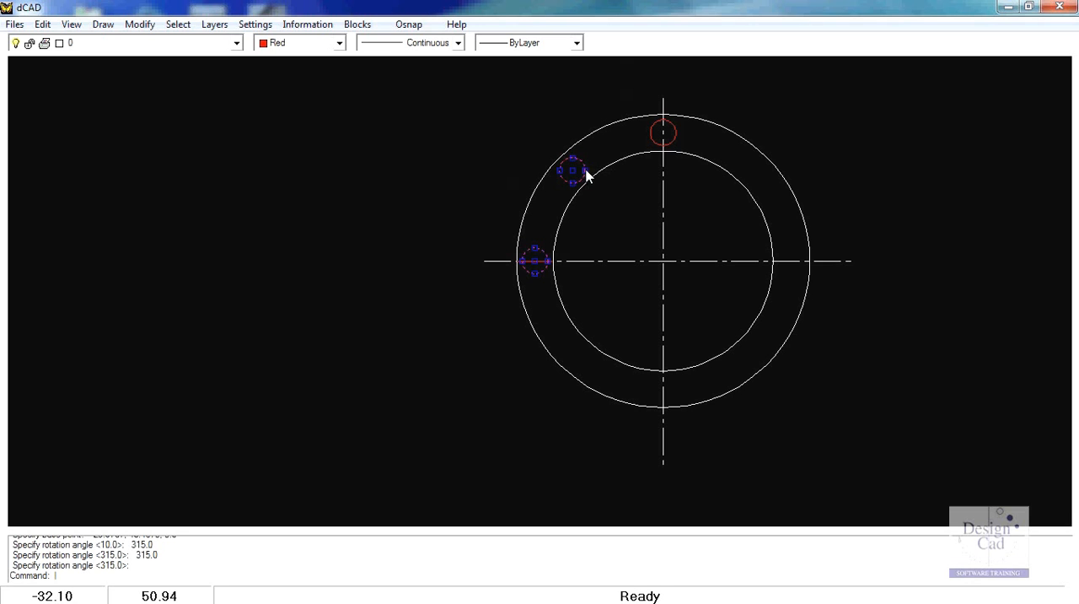
pyautogui.click(655, 140)
pyautogui.press('Escape')
# Step: Mirror the upper-left and top small circles across the horizontal centerline, using its two endpoints as the mirror line
pyautogui.click(562, 177)
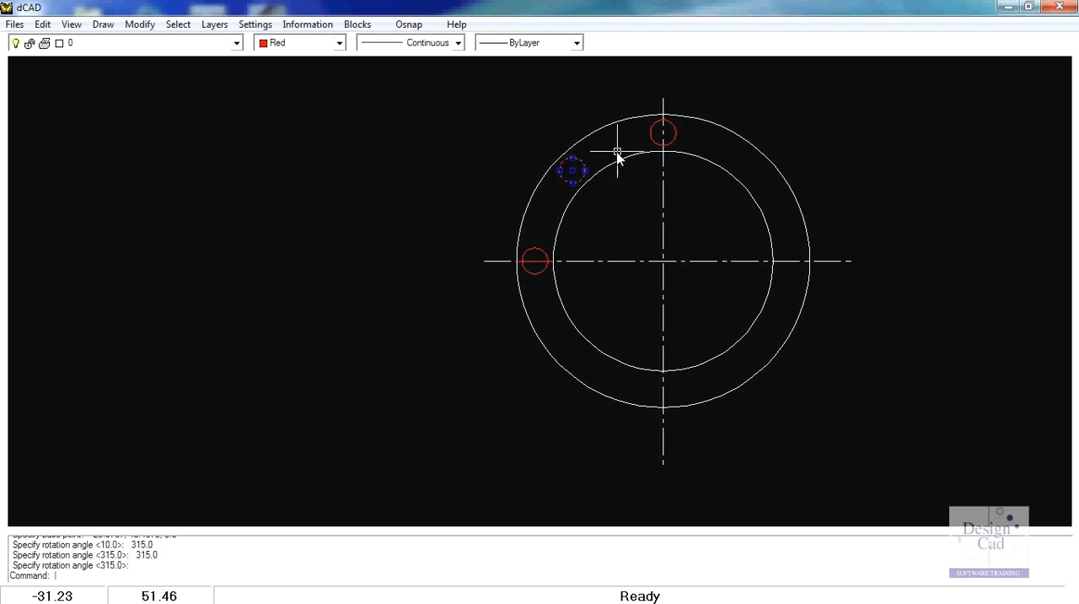
pyautogui.click(651, 139)
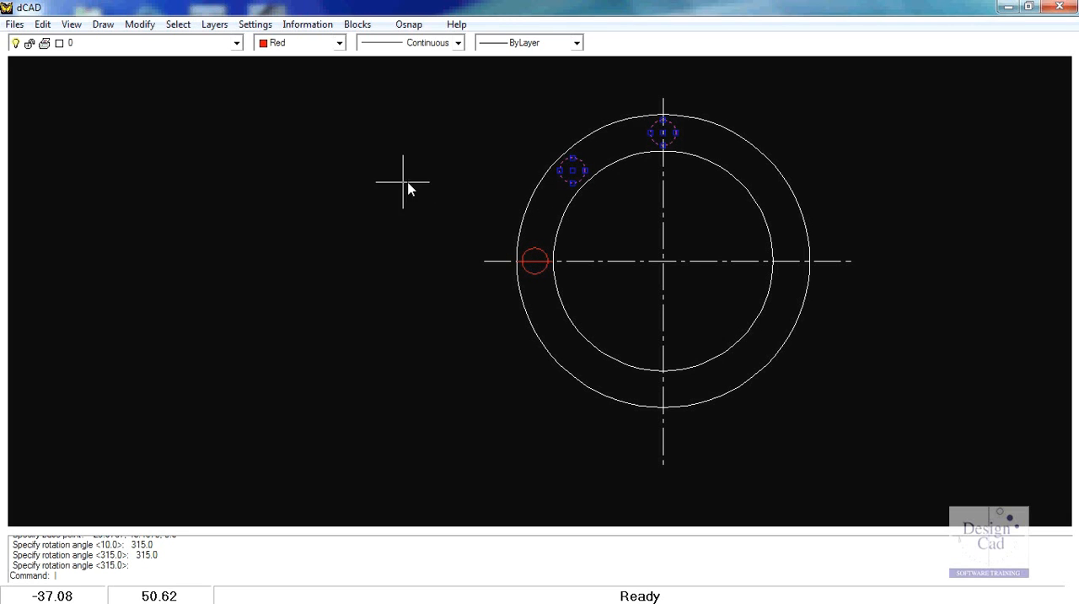
pyautogui.click(140, 24)
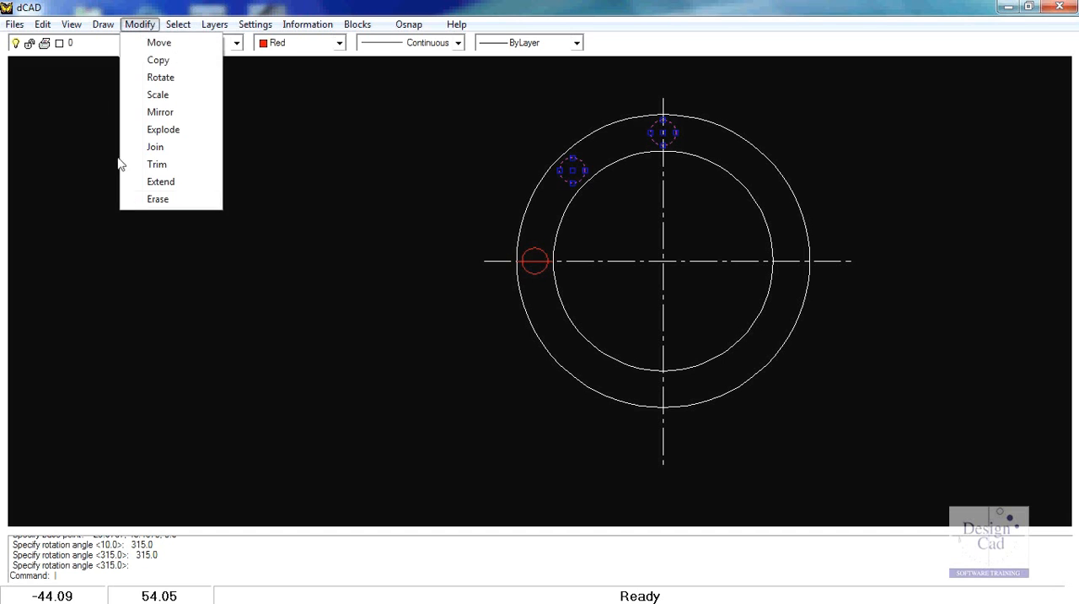
pyautogui.click(160, 112)
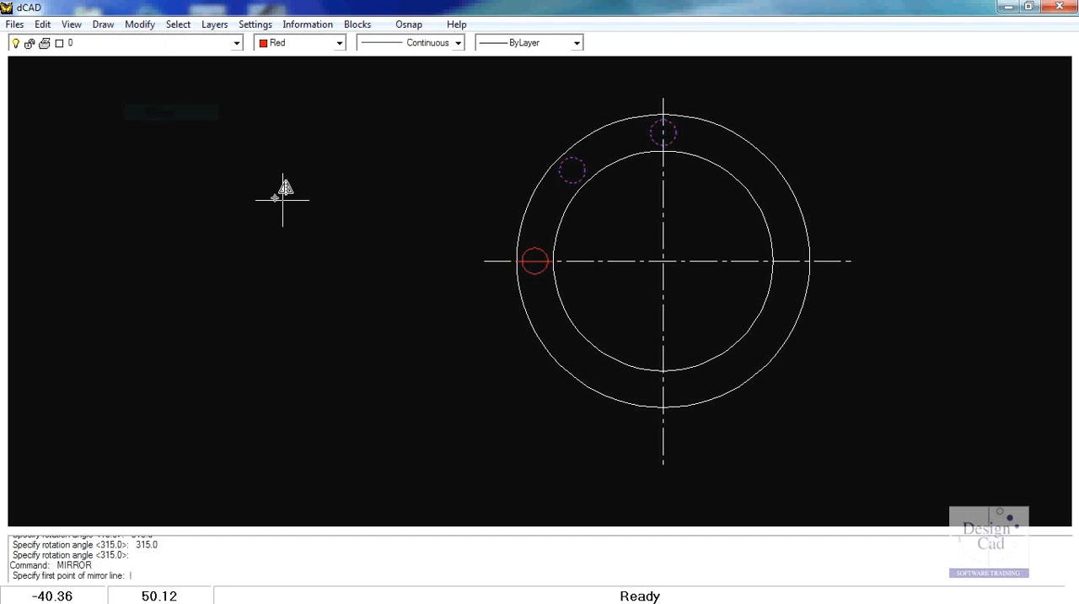
pyautogui.click(409, 25)
pyautogui.click(423, 42)
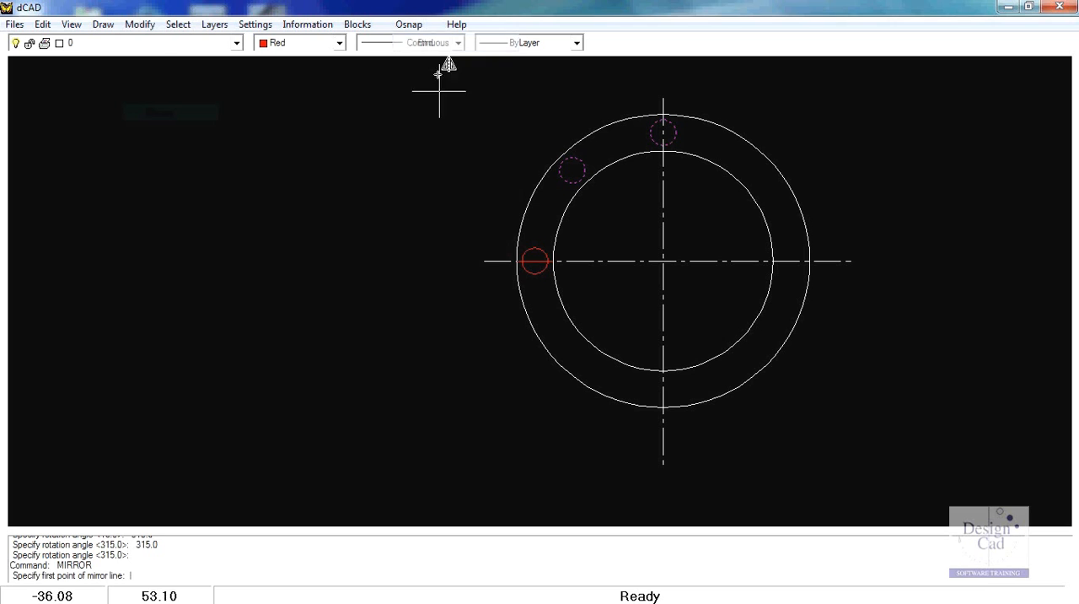
pyautogui.click(484, 260)
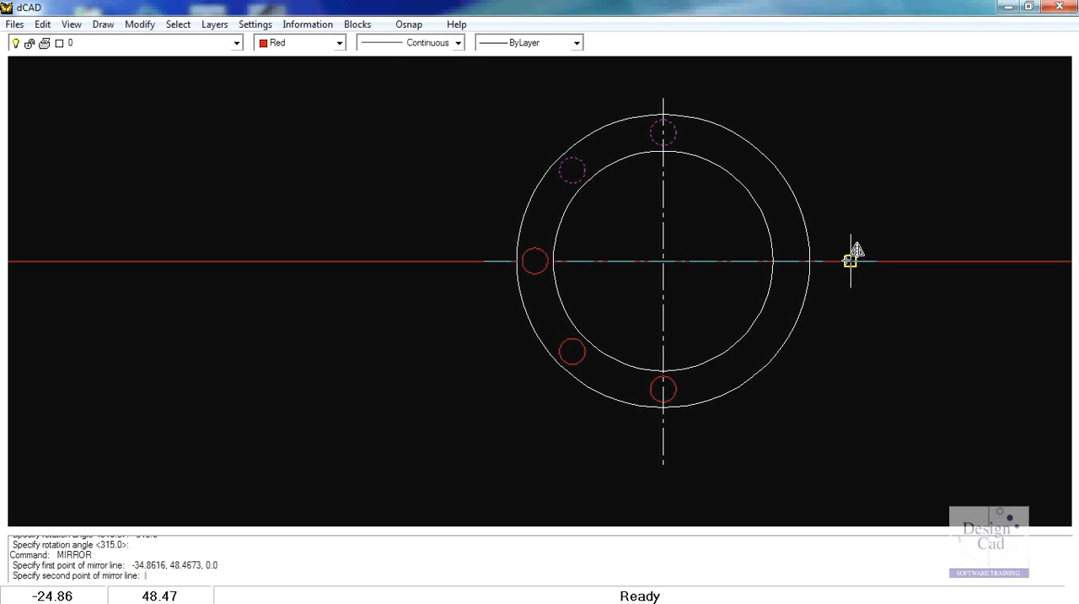
pyautogui.click(851, 261)
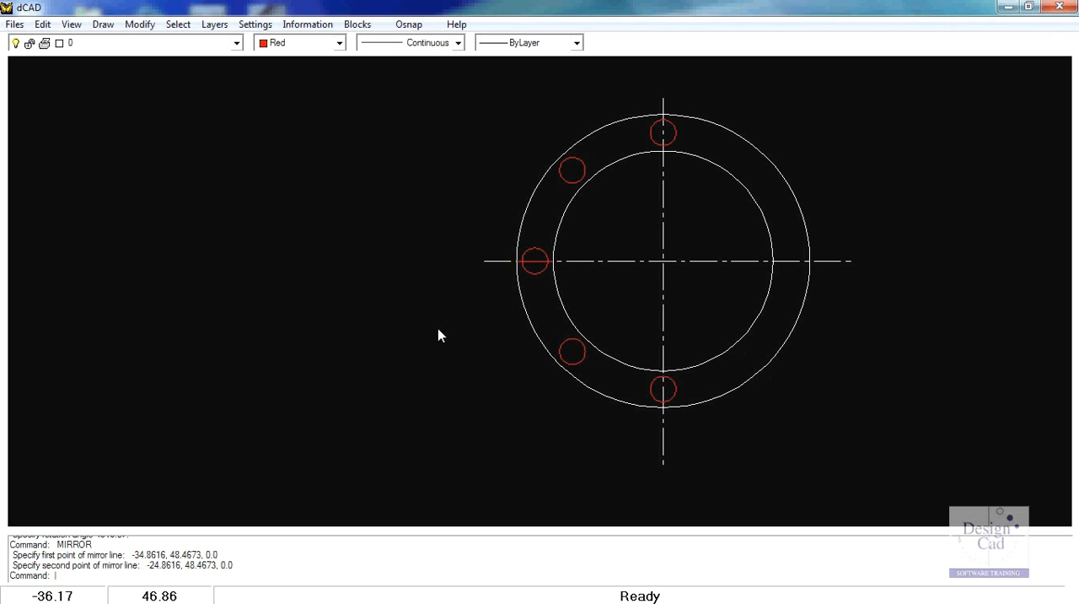
# Step: Mirror the three small circles on the ring's left half across the vertical centerline, using its endpoints as the mirror line
pyautogui.rightClick(227, 165)
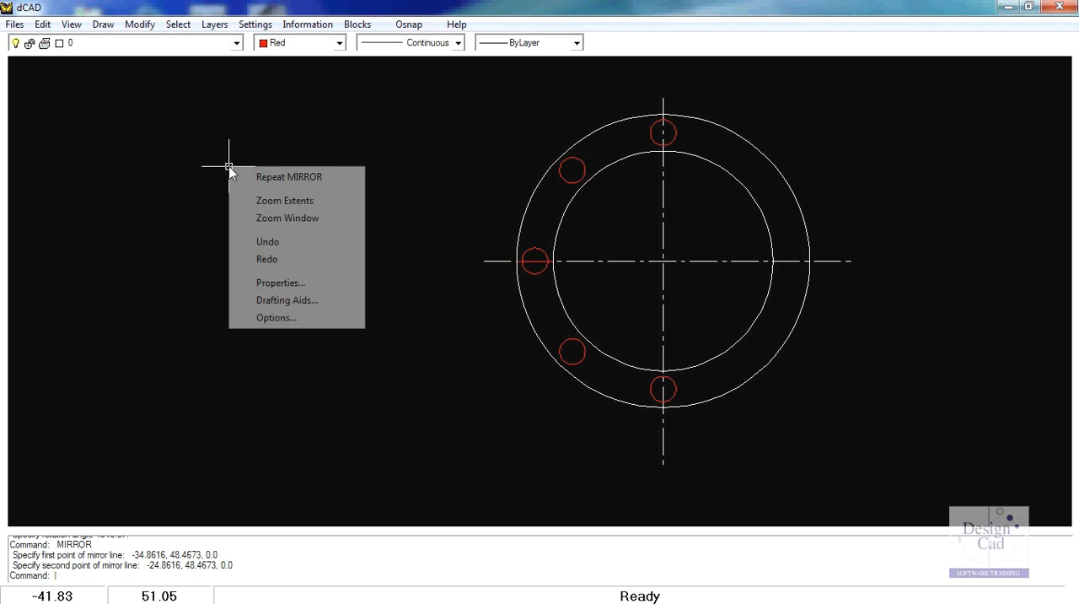
pyautogui.click(289, 177)
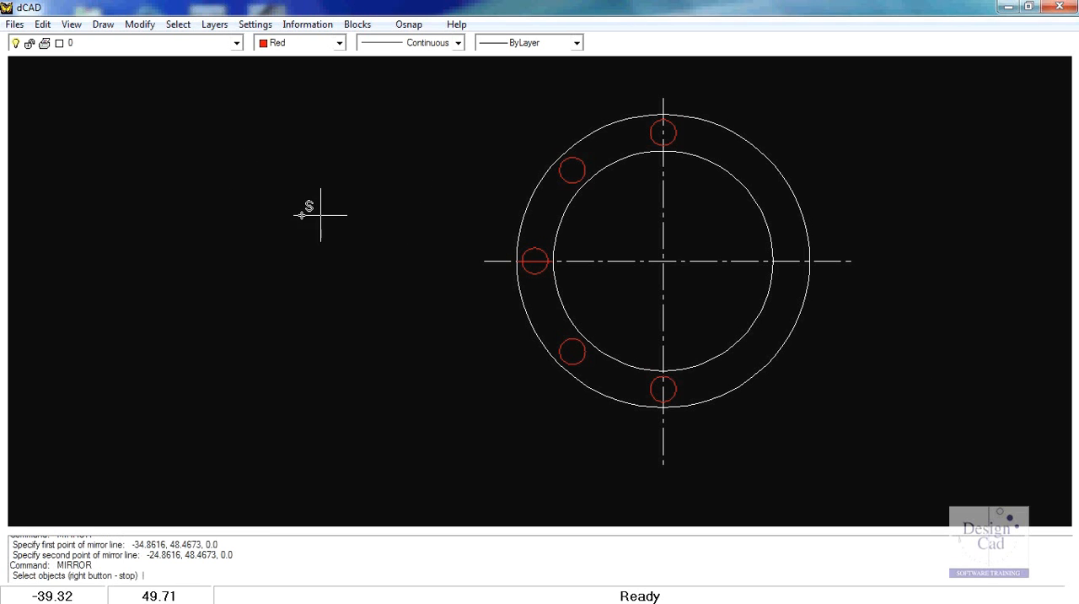
pyautogui.click(573, 171)
pyautogui.click(534, 246)
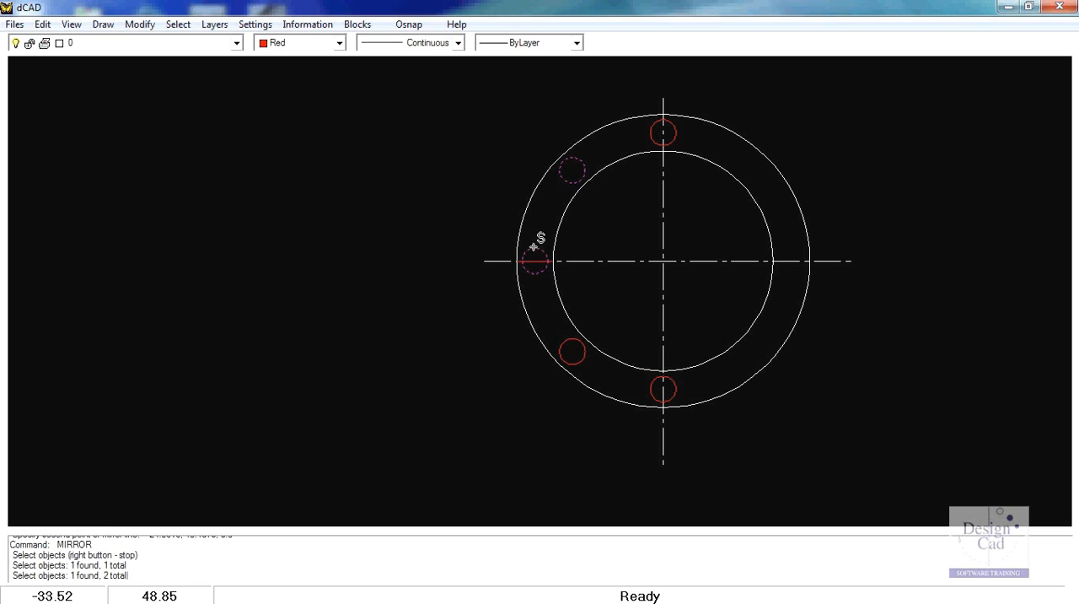
pyautogui.click(560, 341)
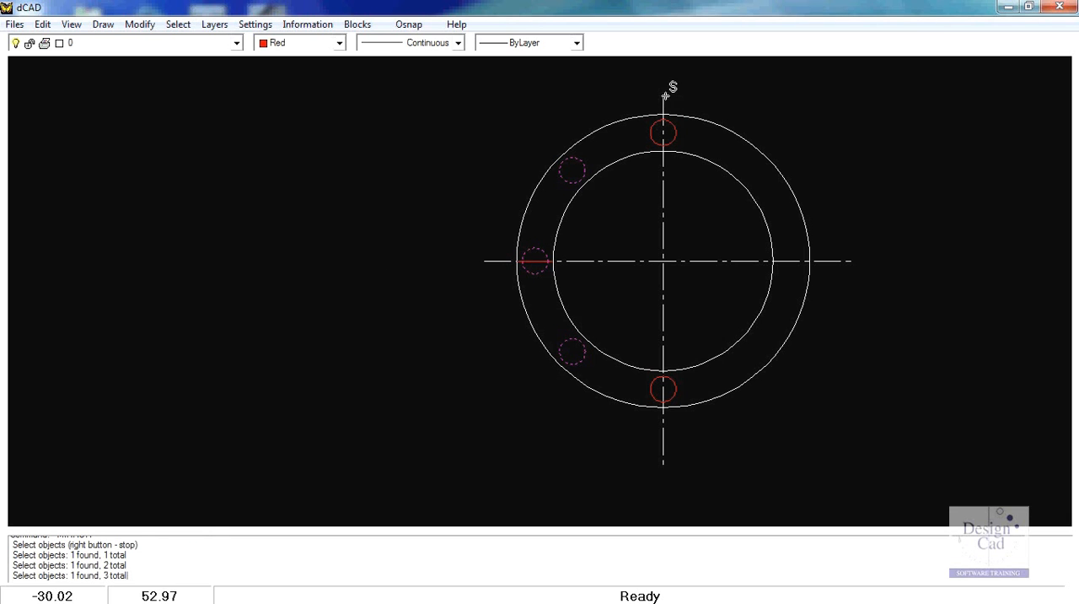
pyautogui.click(409, 23)
pyautogui.click(434, 48)
pyautogui.rightClick(329, 205)
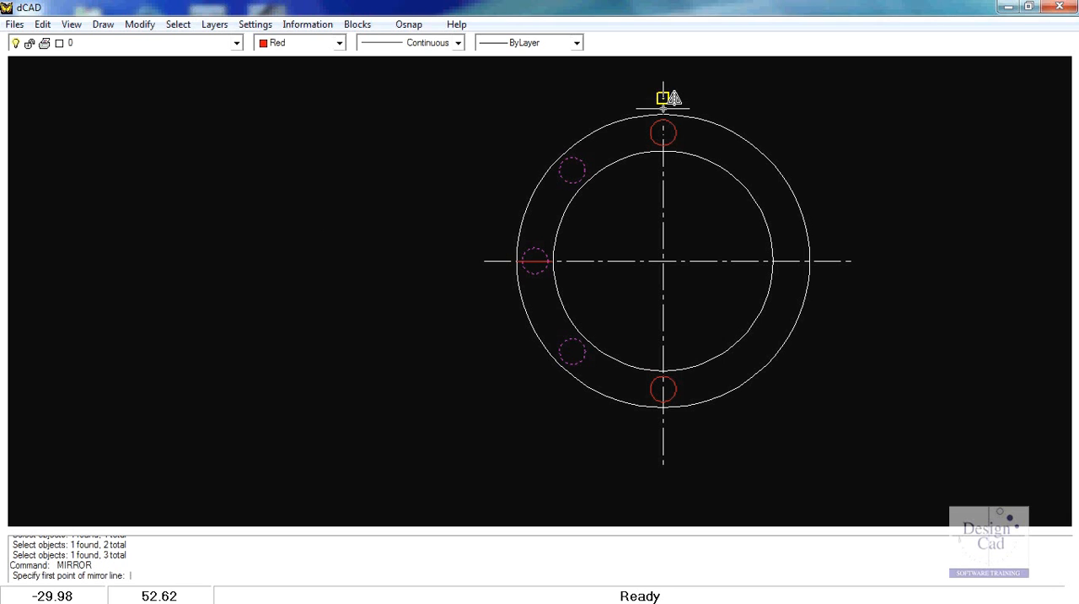
pyautogui.click(664, 462)
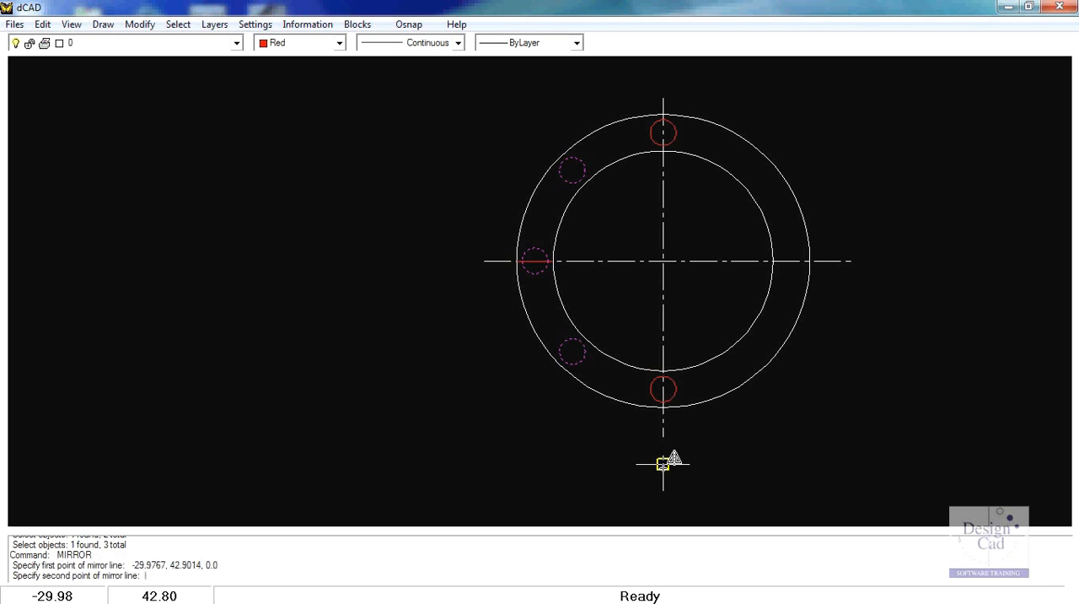
pyautogui.click(665, 101)
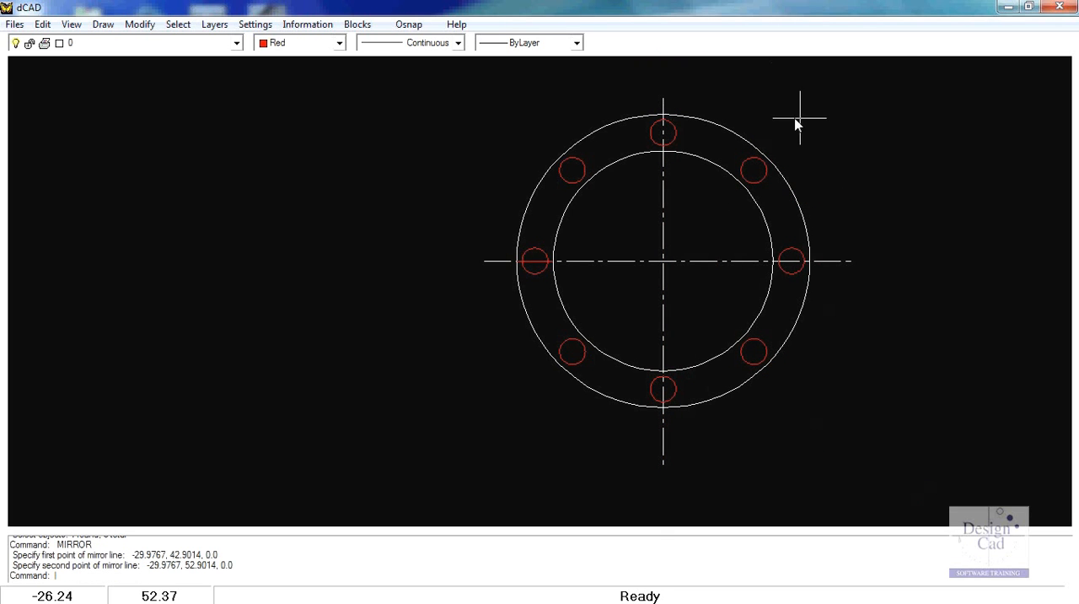